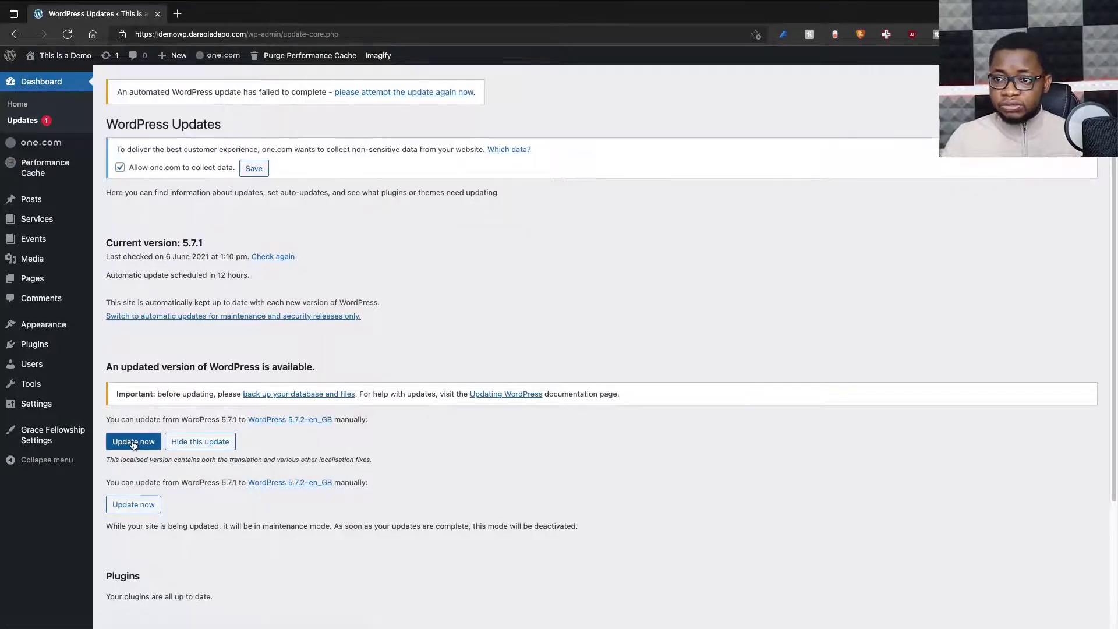
- Start the WordPress 5.7.2 core update from the Updates page
click(134, 444)
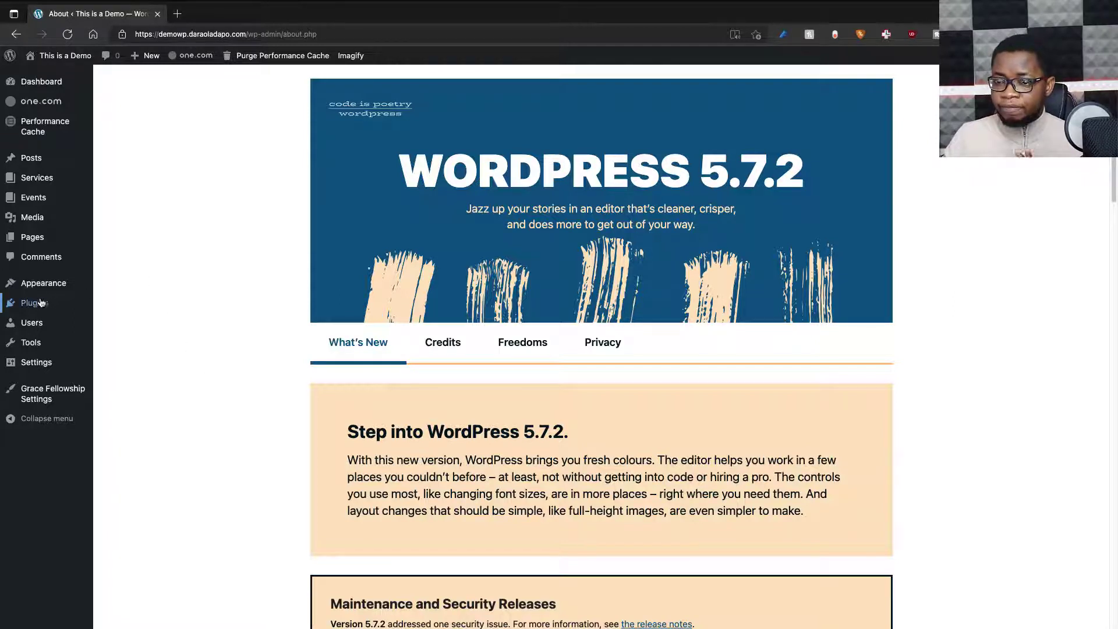
- Go to Installed Plugins and save the one.com data-collection consent notice
mouse_move(35, 306)
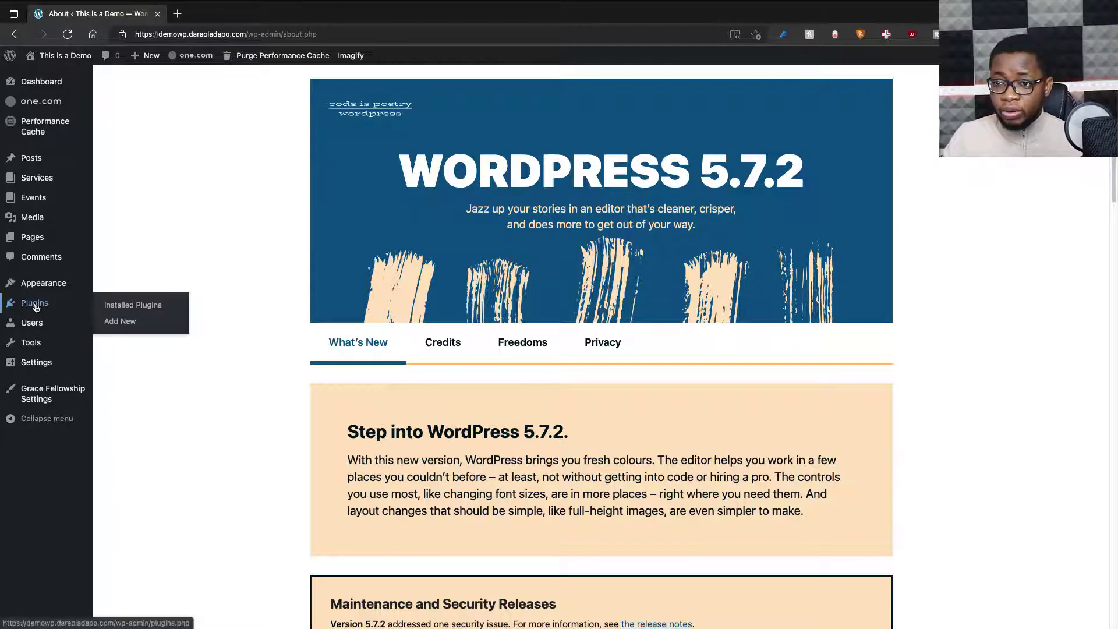
click(138, 307)
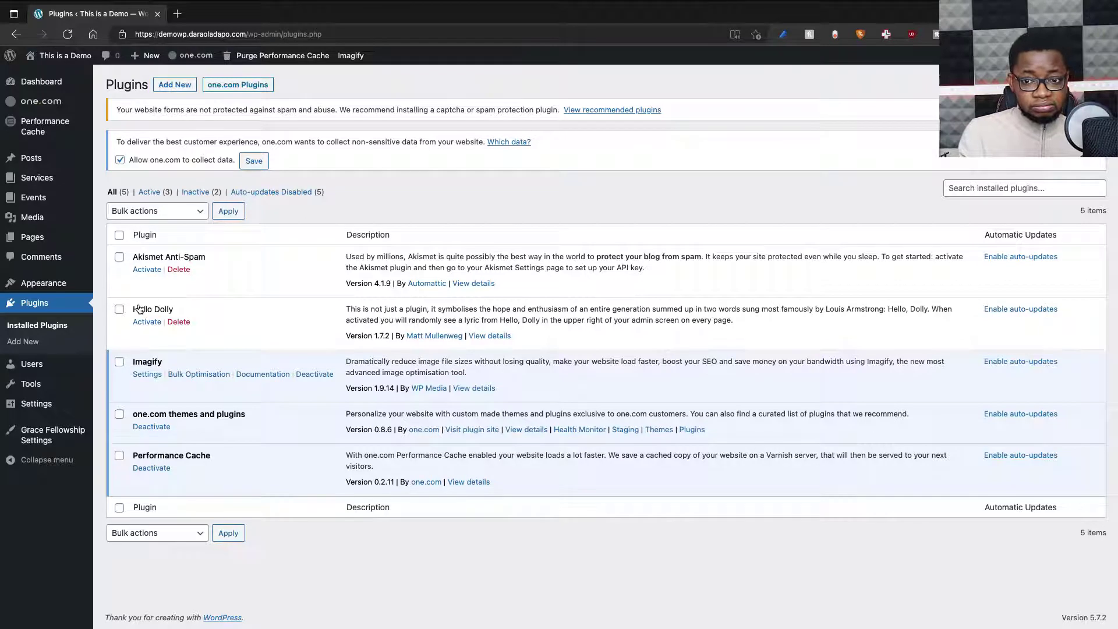
click(254, 161)
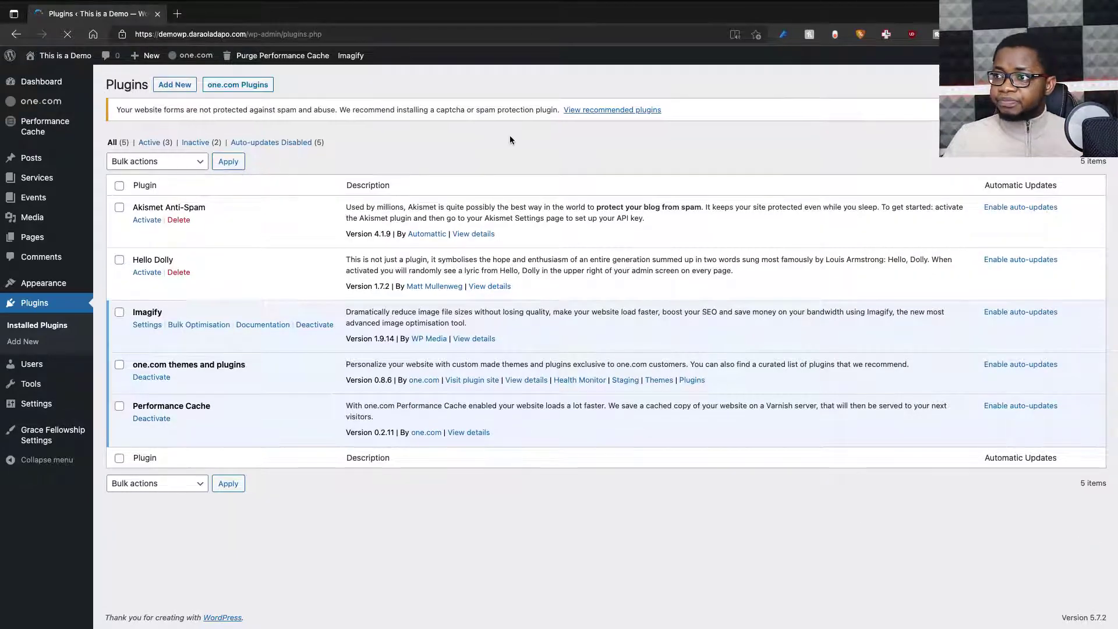
- From one.com's recommended plugins, install Autoptimize, Site Kit by Google and Contact Form 7
click(603, 110)
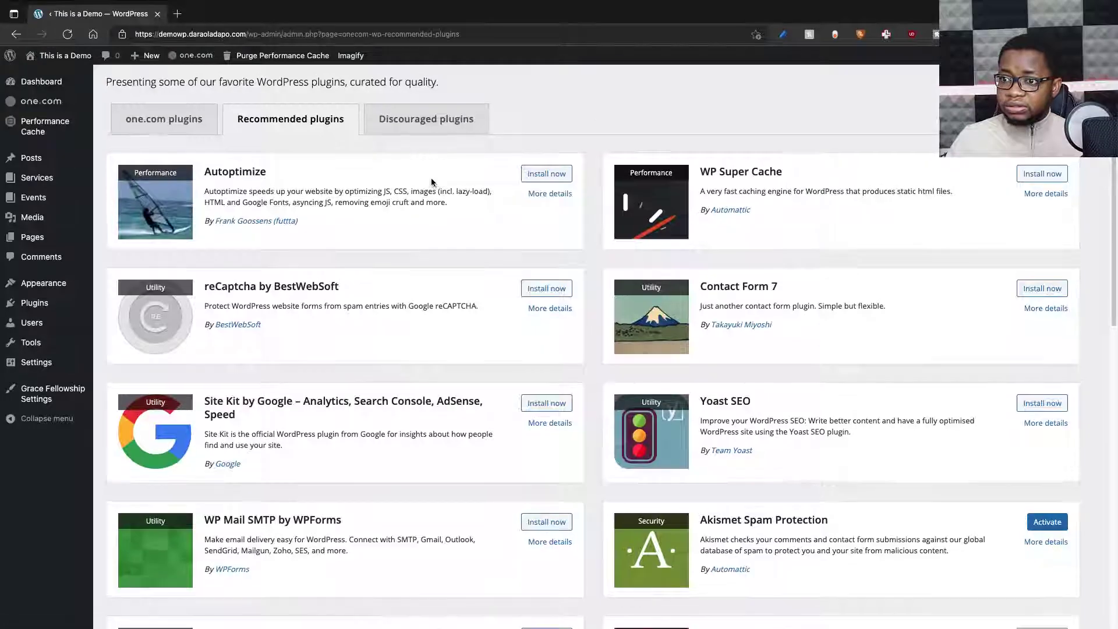
click(539, 175)
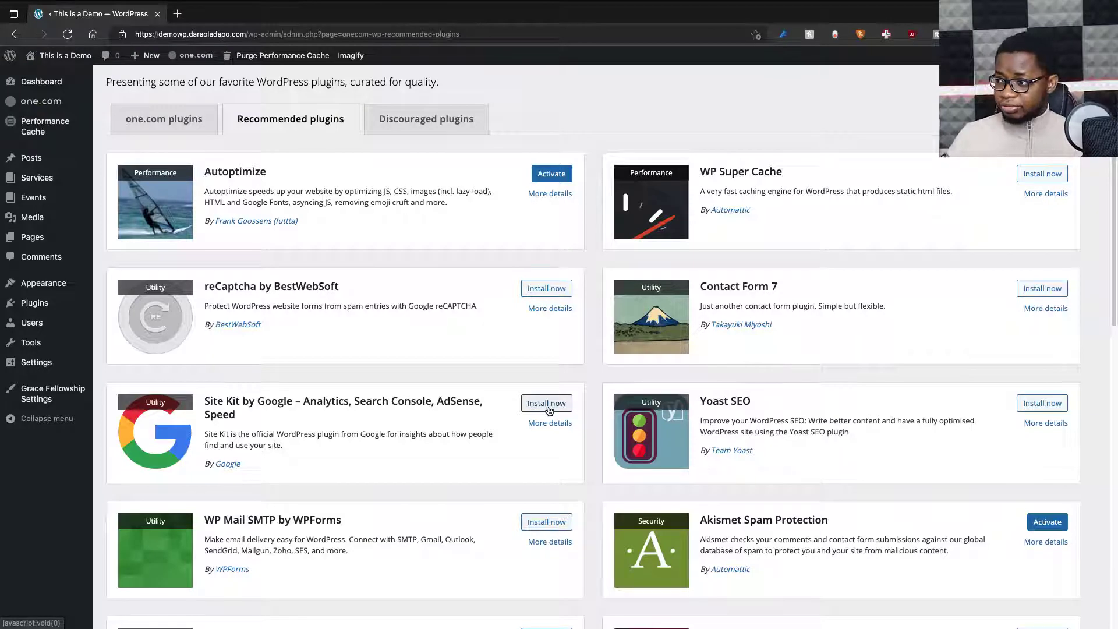
click(548, 404)
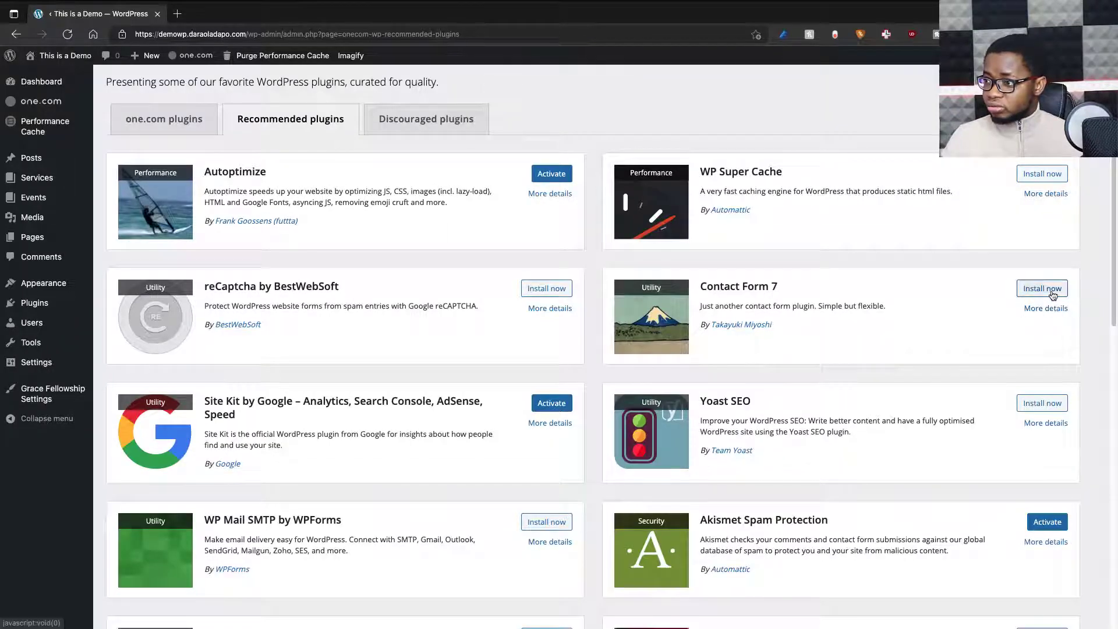
click(1041, 289)
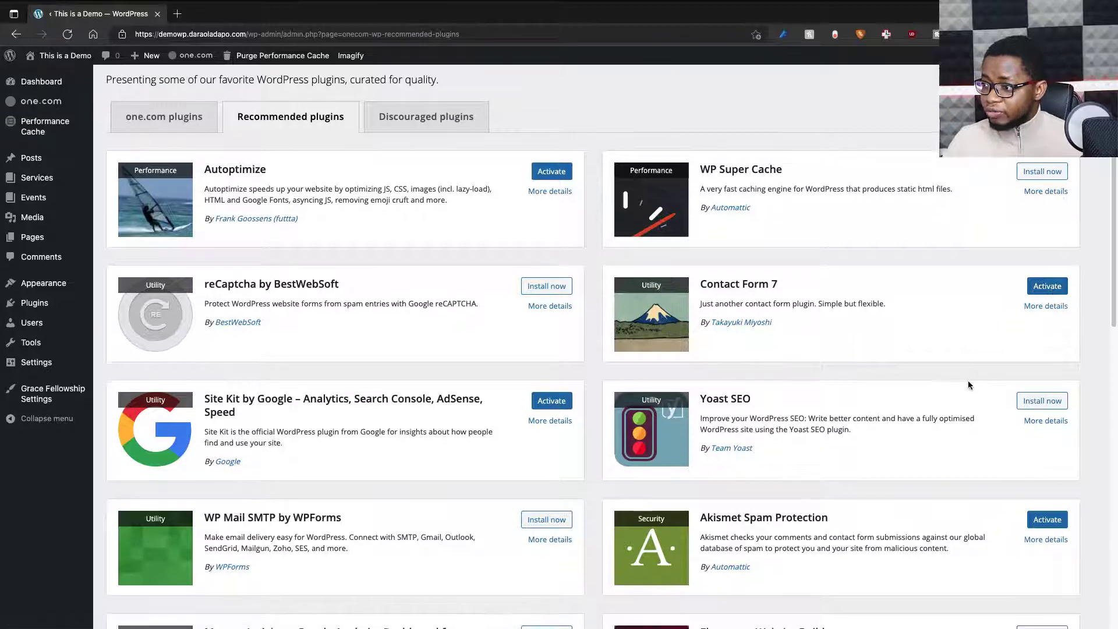
- Install Elementor Website Builder, Contact Form by WPForms and Jetpack from the recommended list
scroll(968, 379, down, 2)
scroll(967, 385, down, 5)
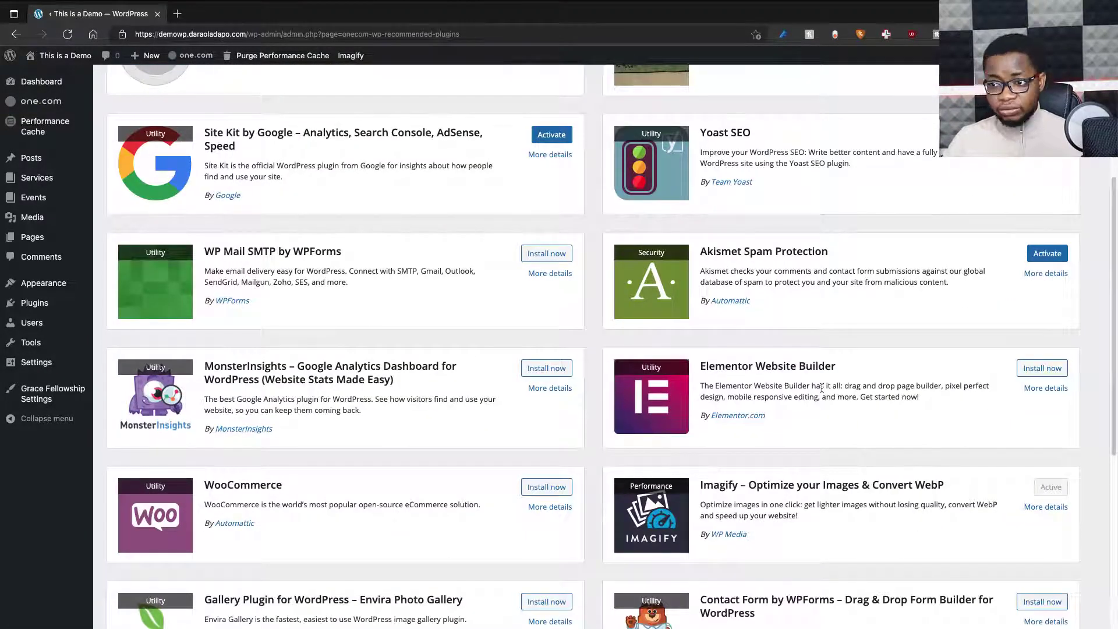
click(1048, 375)
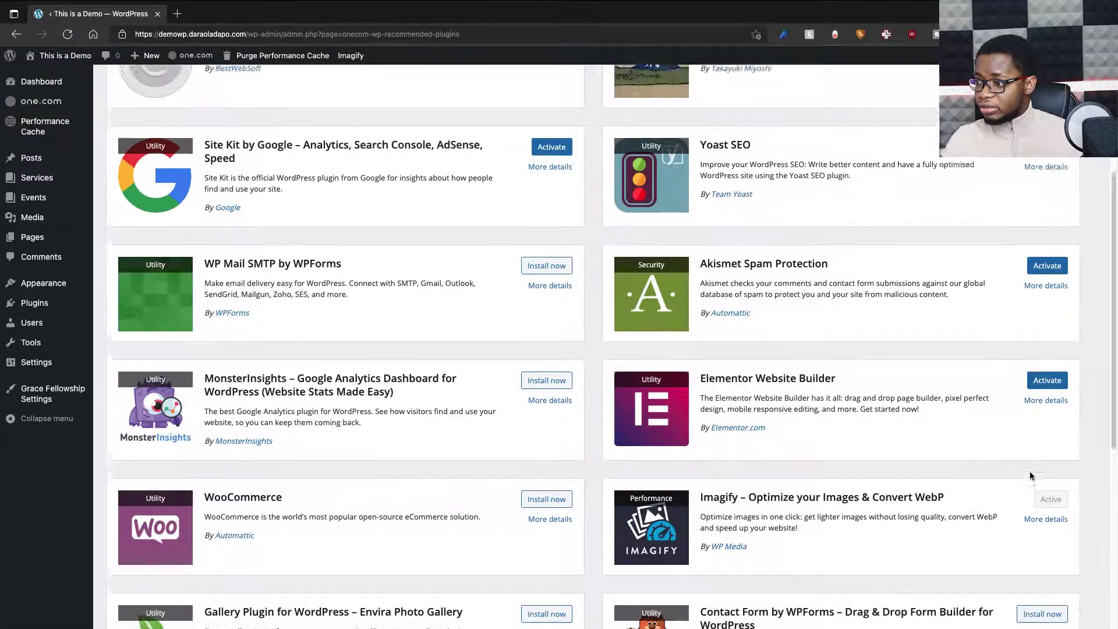
scroll(1031, 460, down, 4)
click(1042, 365)
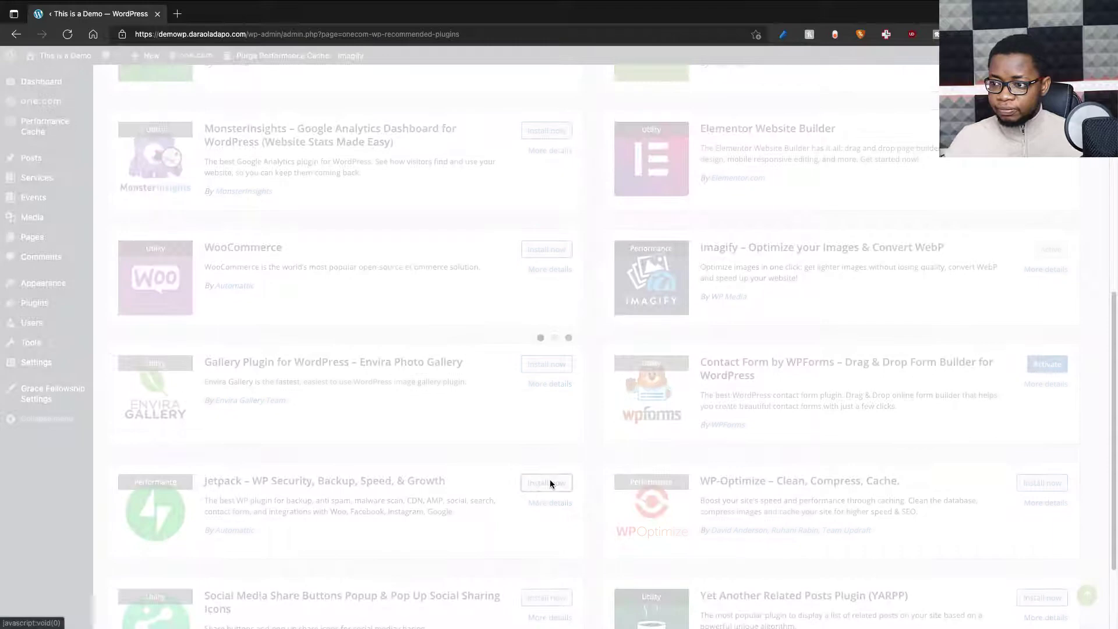
click(550, 483)
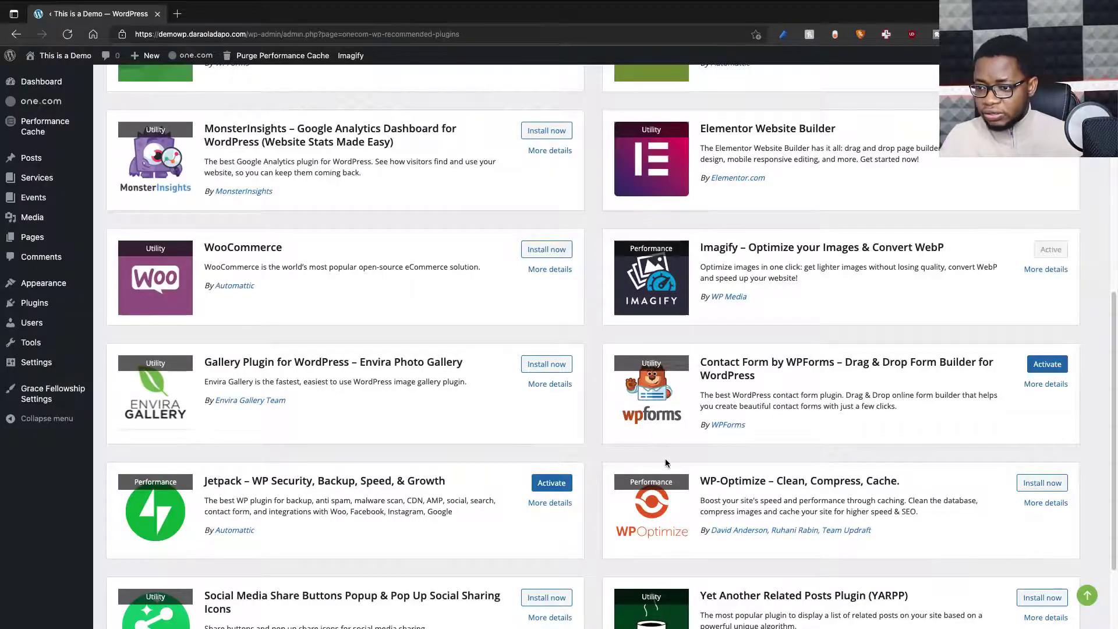
scroll(664, 459, down, 3)
scroll(665, 458, up, 10)
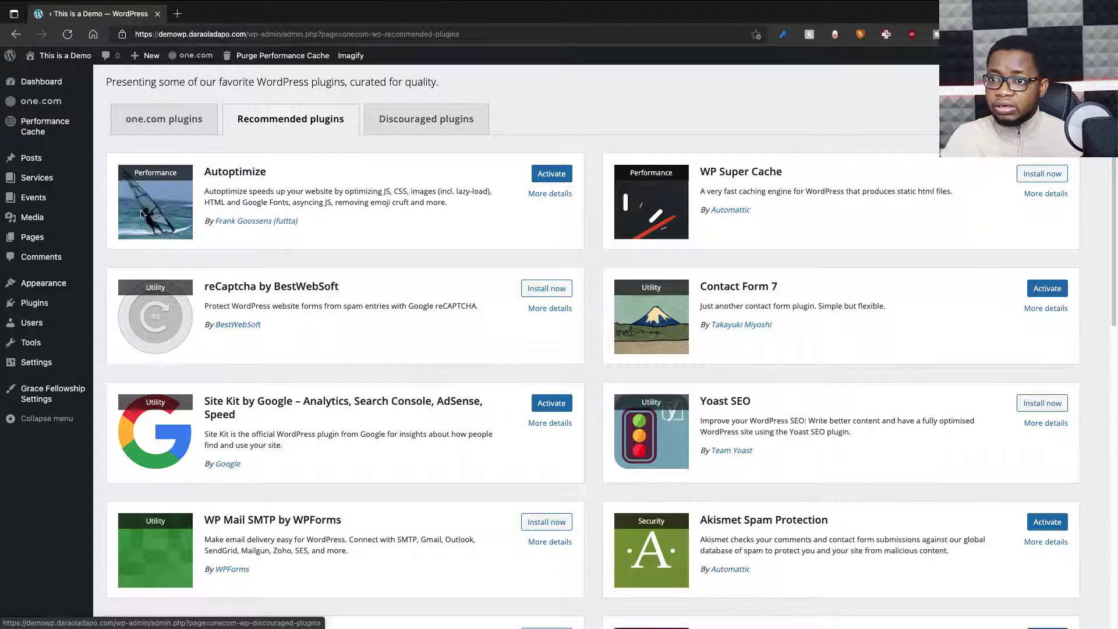
- Check the Plugins list (11 plugins, 3 active), then go to Add New
click(36, 303)
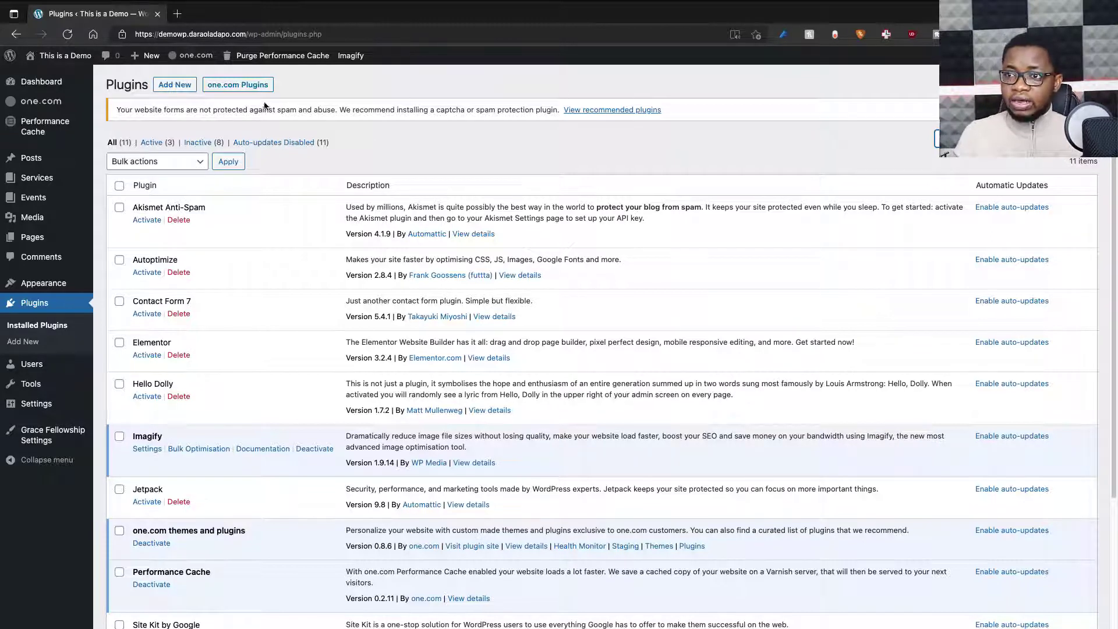
click(184, 87)
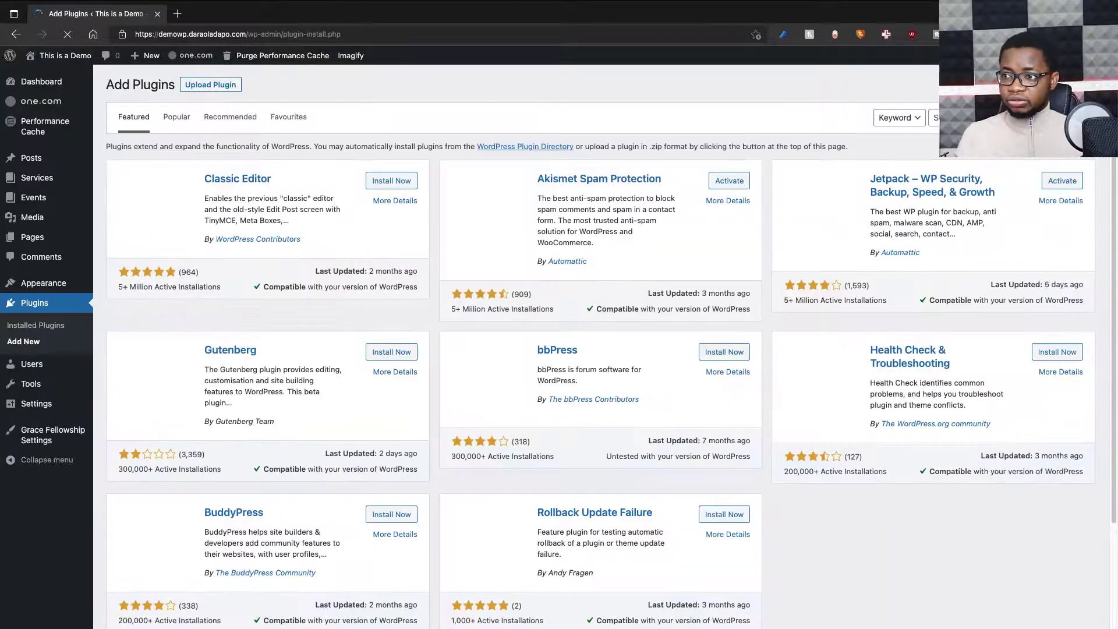
- Search plugins for 'elementor'; install Essential Addons, Header Footer & Blocks, and Premium Addons
click(935, 117)
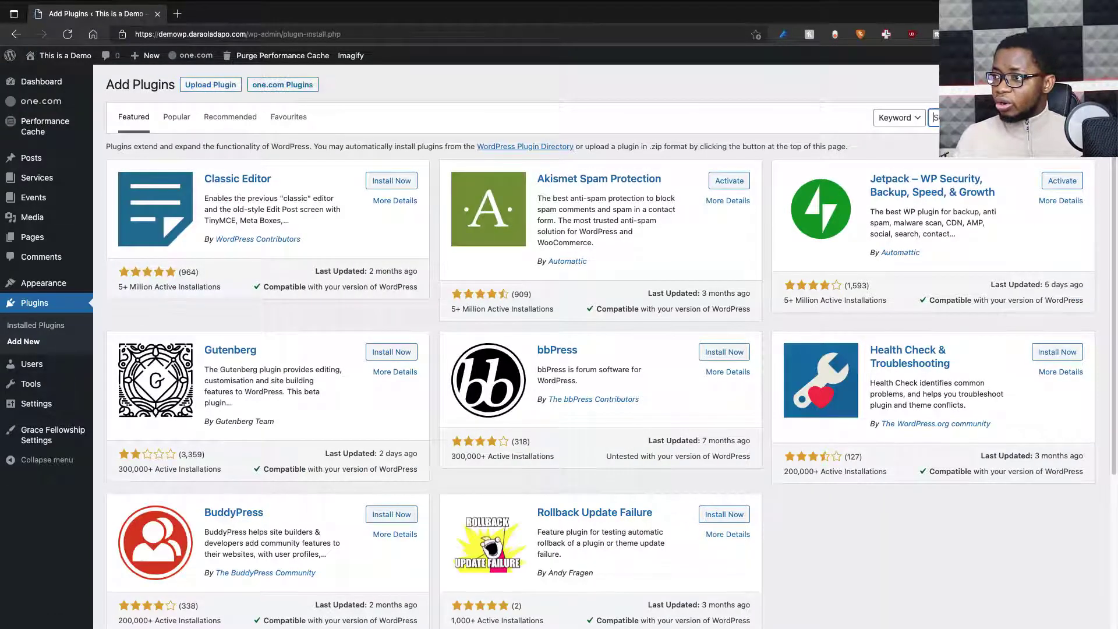
text(el)
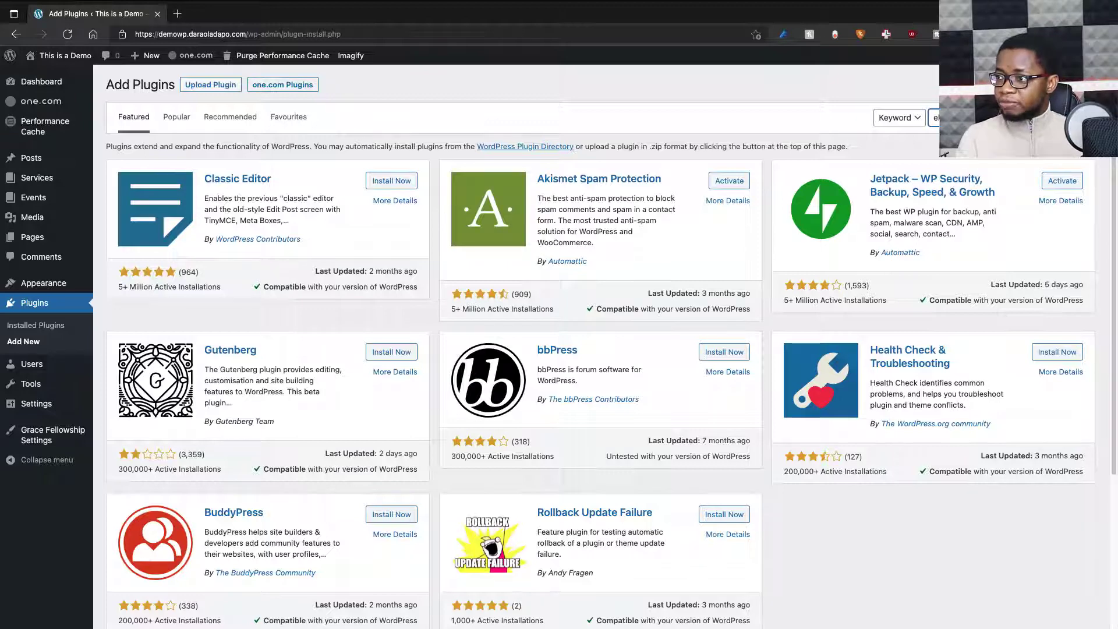
text(ementor)
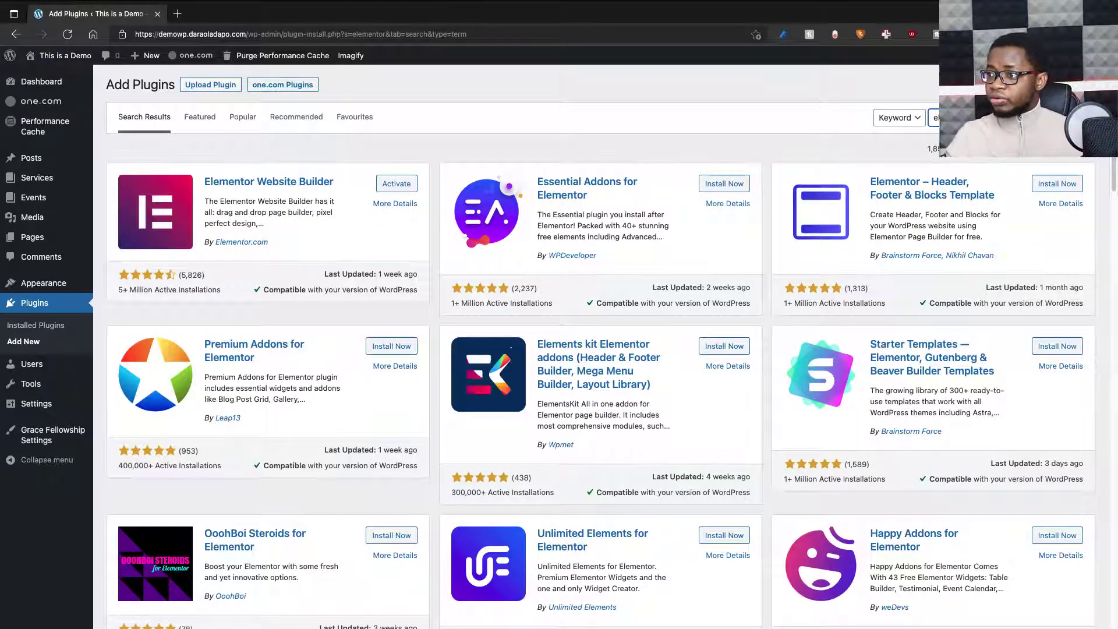
click(711, 186)
click(1055, 183)
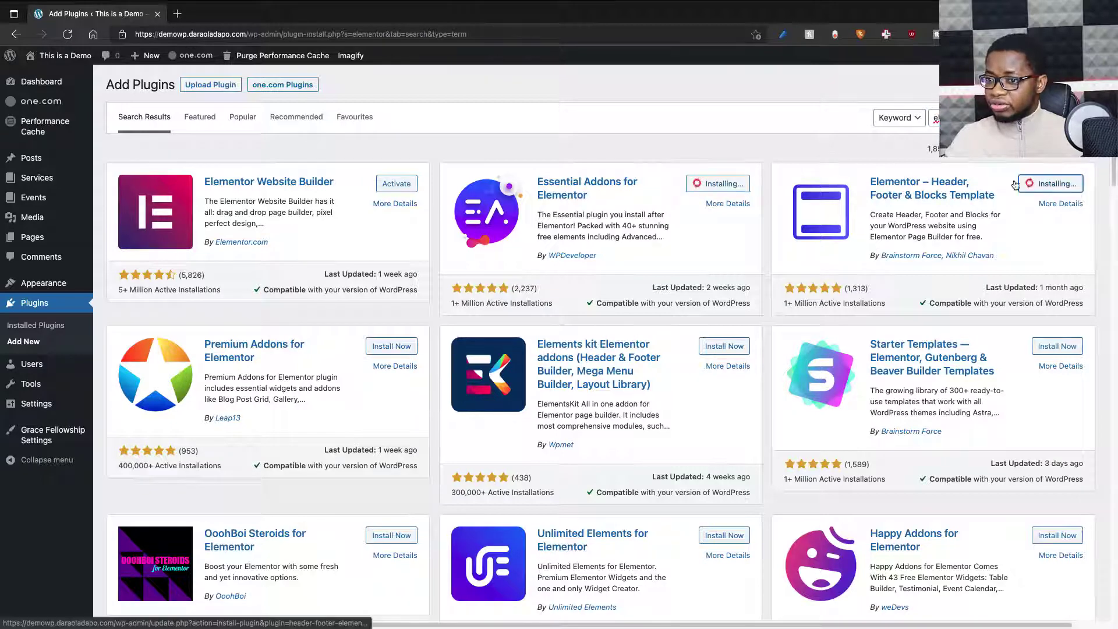
click(390, 347)
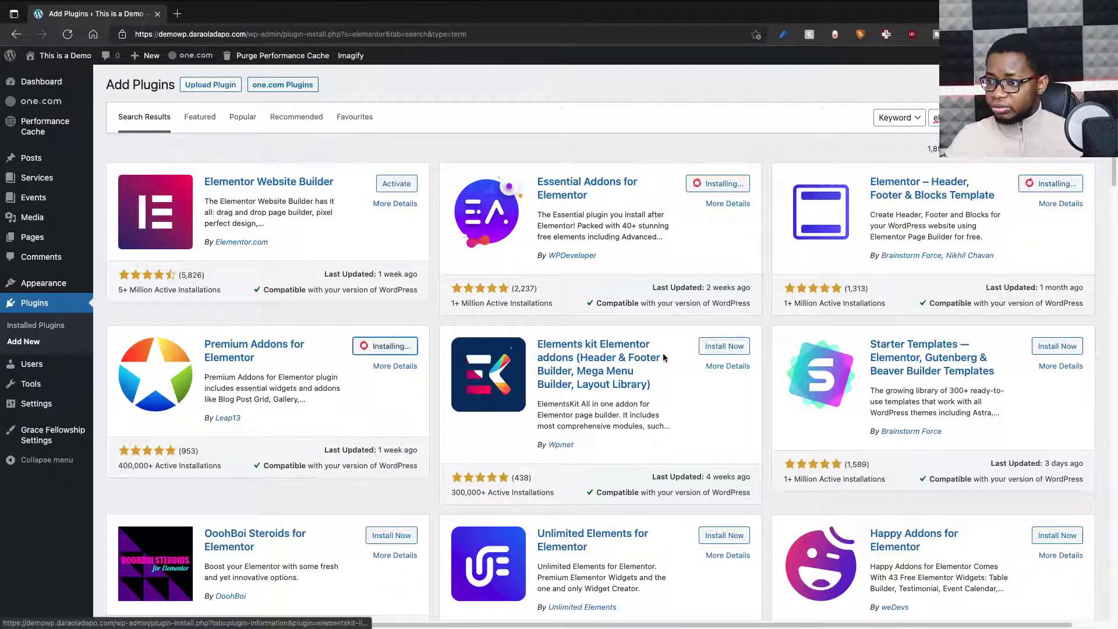
- Install ElementsKit, Starter Templates, Happy Addons and Unlimited Elements, then return to Installed Plugins
click(732, 347)
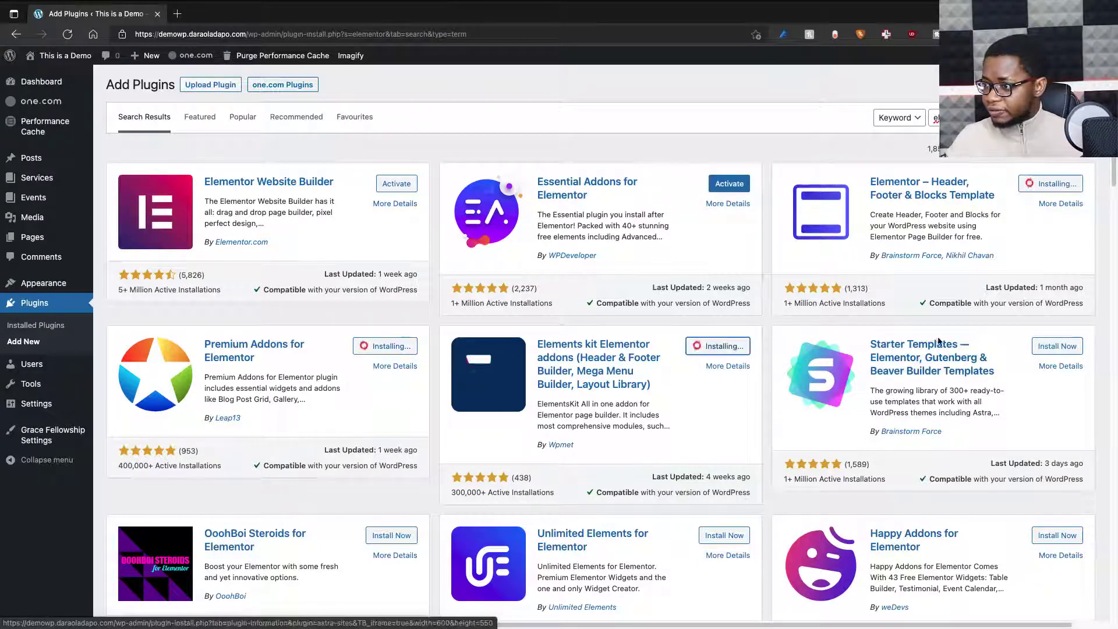
click(1059, 347)
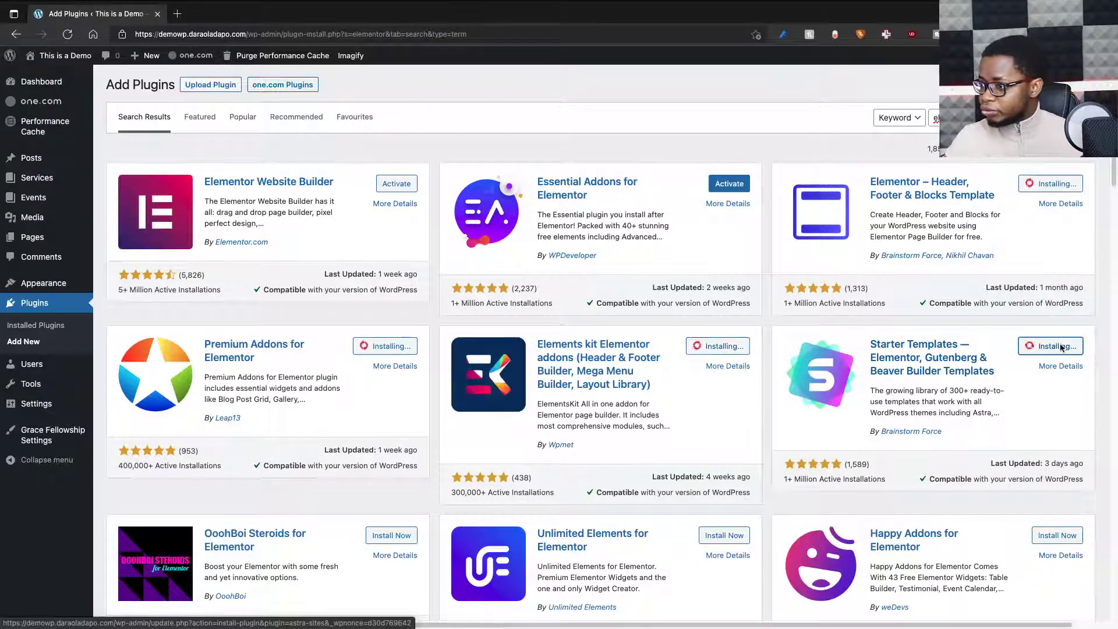
click(1057, 535)
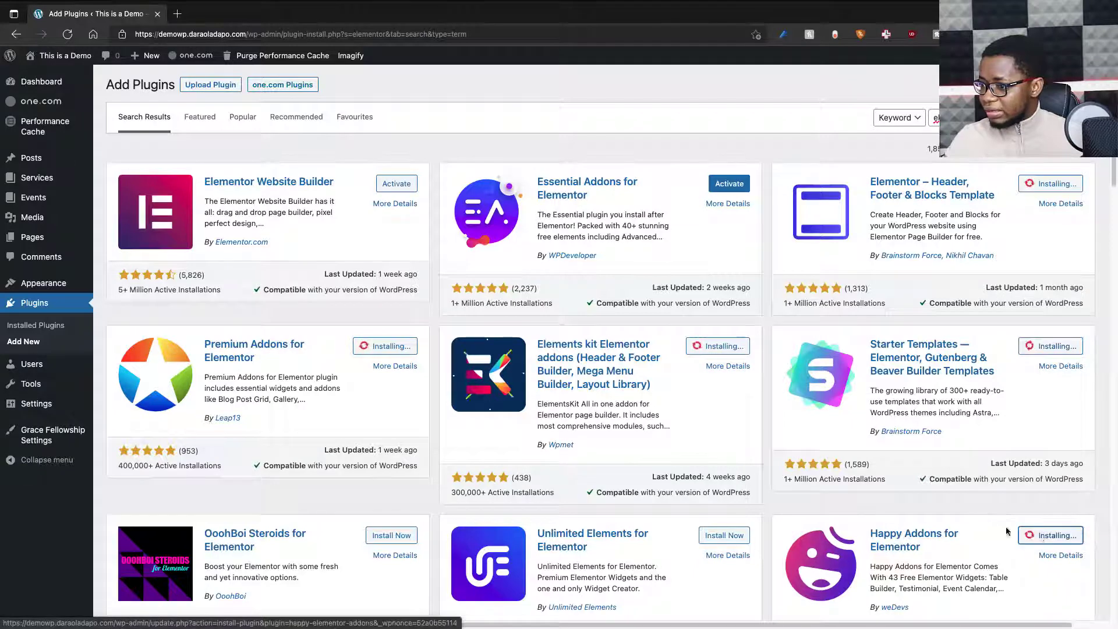
click(715, 535)
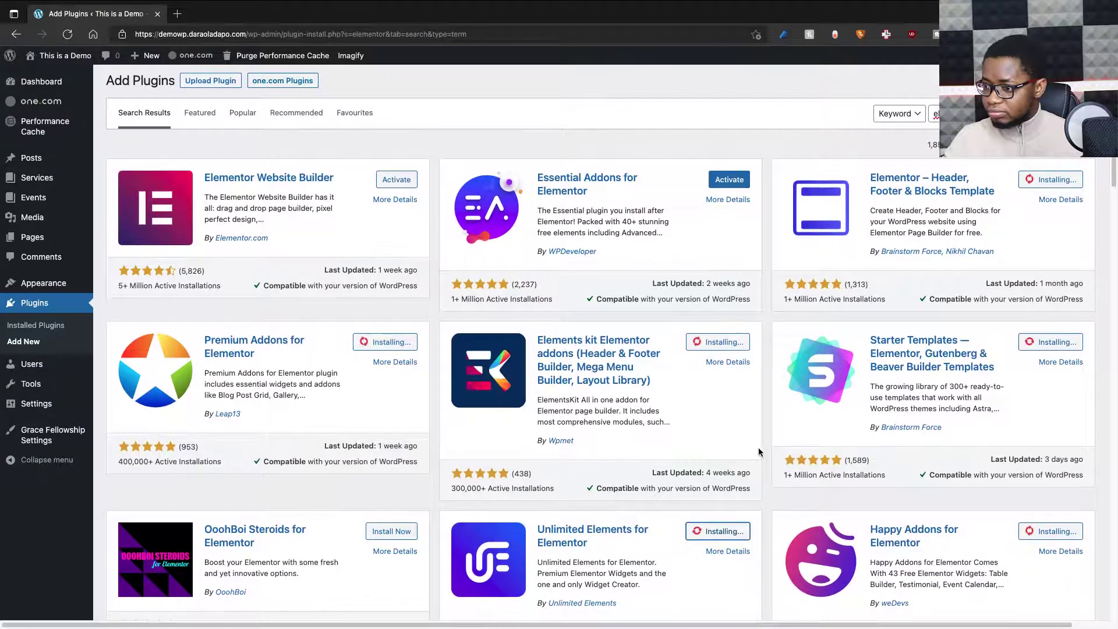
scroll(758, 447, down, 1)
scroll(758, 447, down, 4)
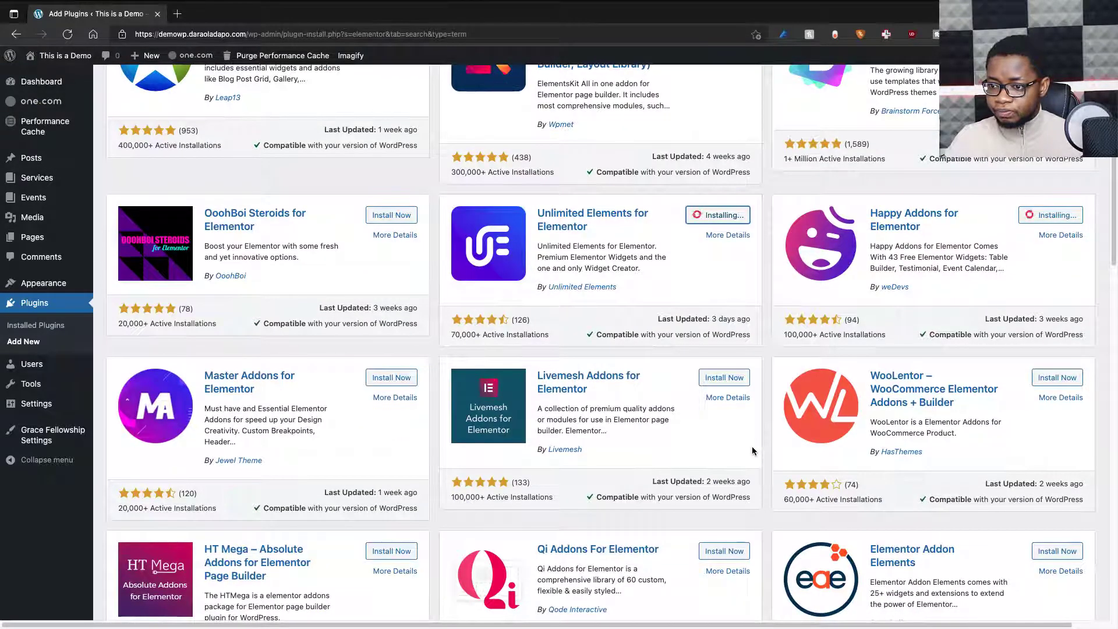
scroll(753, 450, up, 5)
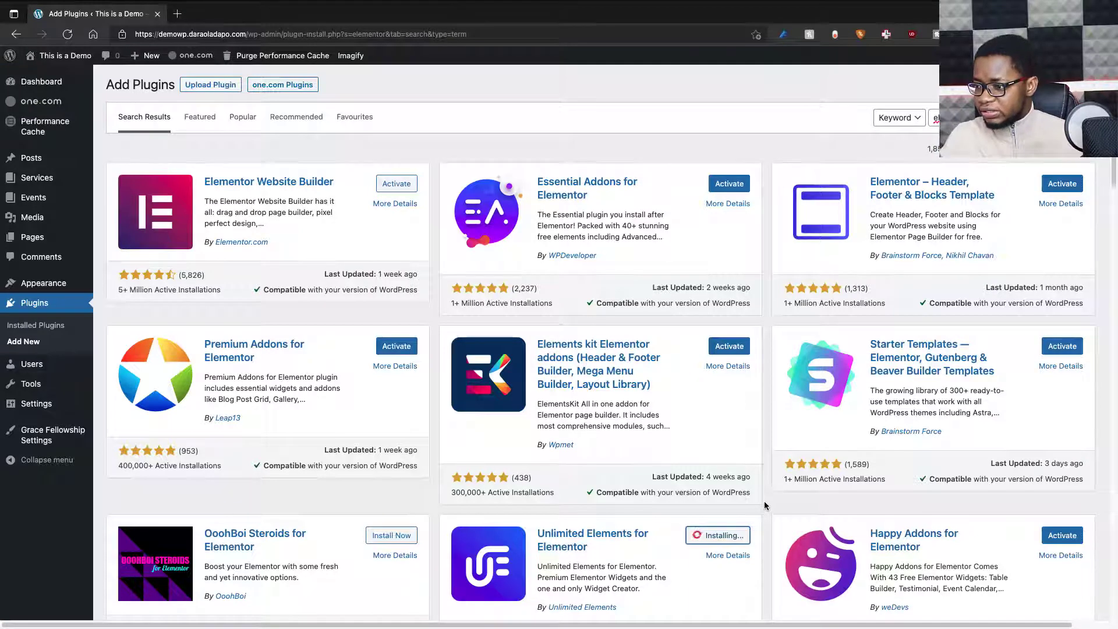
scroll(765, 502, down, 1)
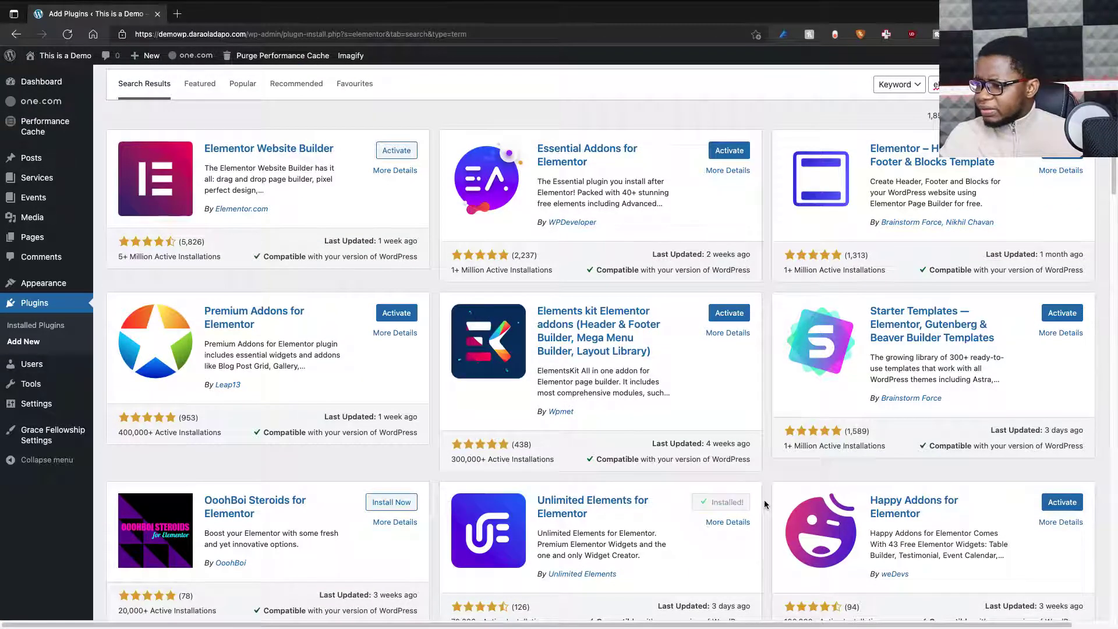
scroll(764, 504, down, 3)
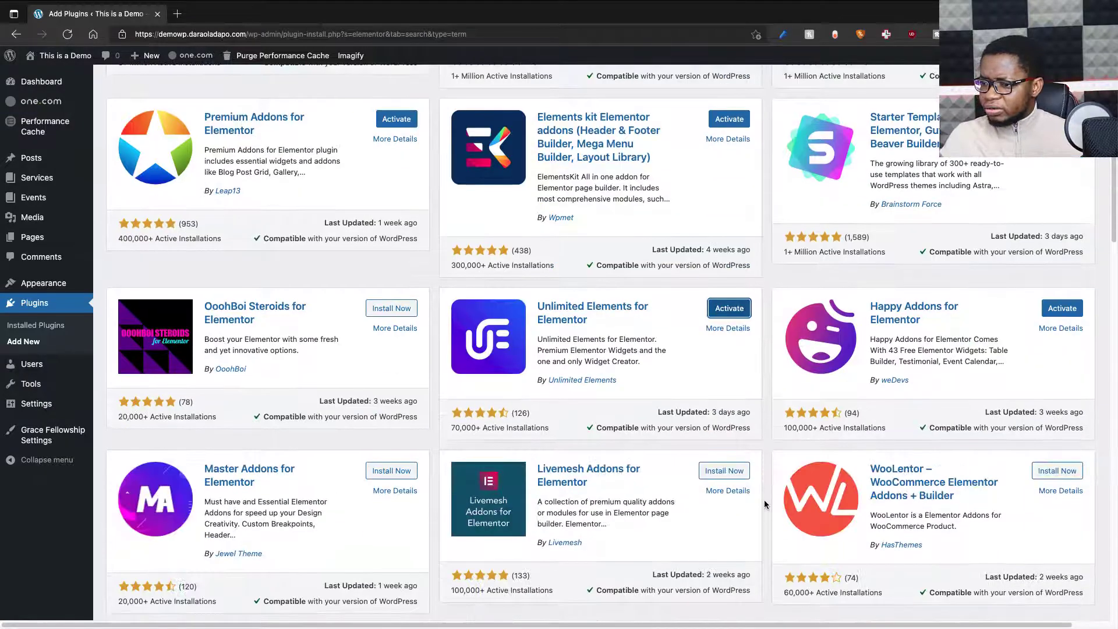
scroll(765, 504, up, 4)
click(45, 326)
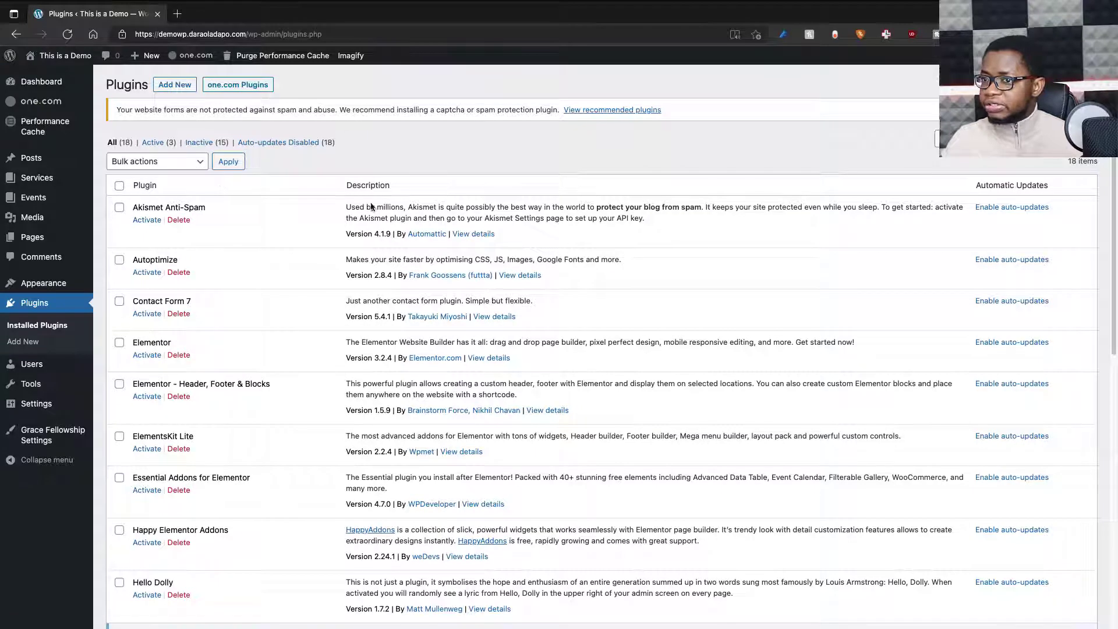
- Select Autoptimize, Contact Form 7, Elementor, Header Footer & Blocks, ElementsKit, Essential Addons, Happy Addons, Hello Dolly
click(119, 260)
click(119, 301)
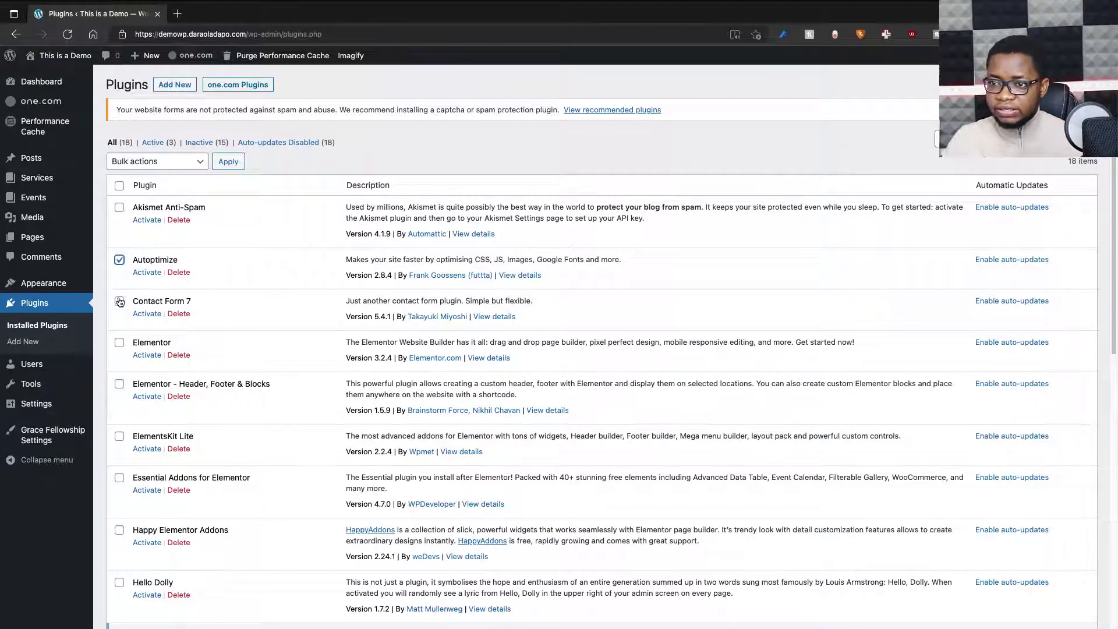
click(120, 343)
click(119, 385)
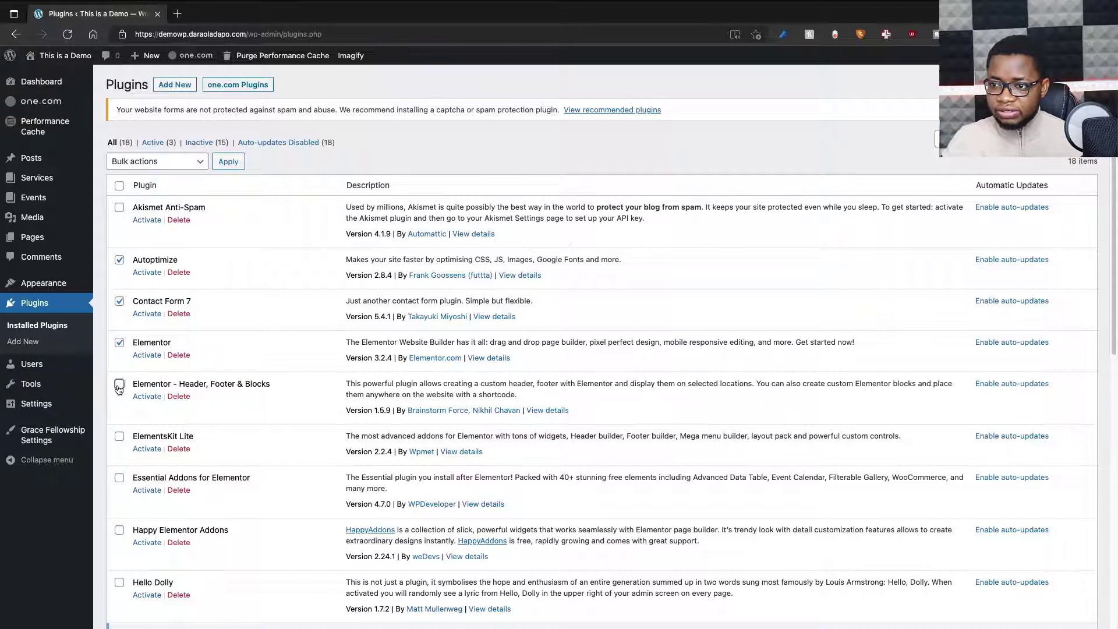
click(119, 437)
click(120, 477)
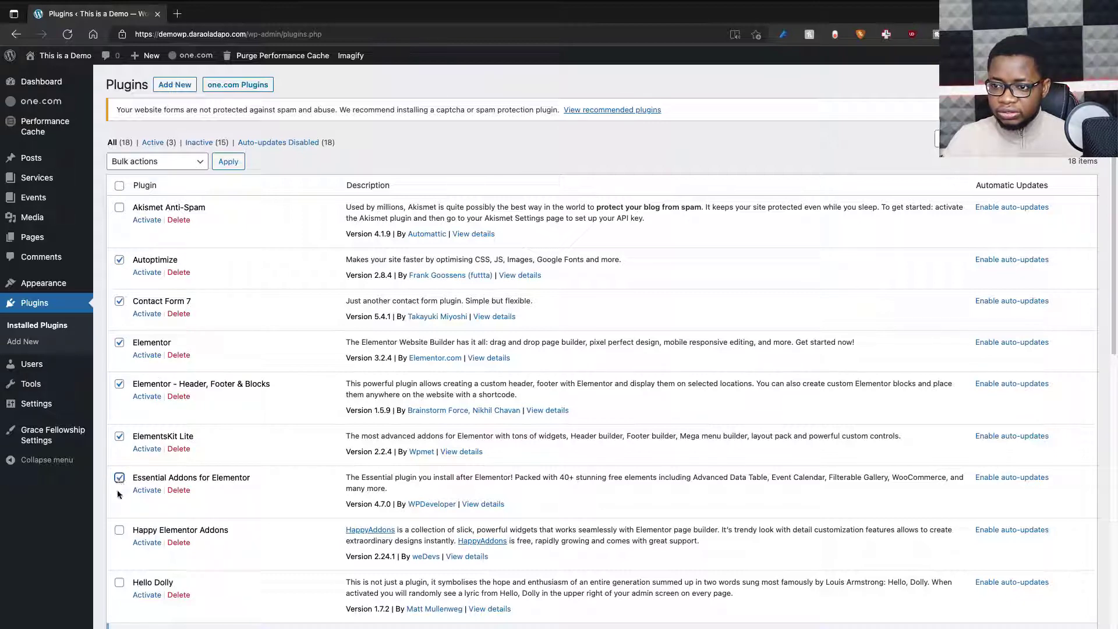
click(120, 530)
scroll(199, 496, down, 1)
scroll(200, 496, down, 3)
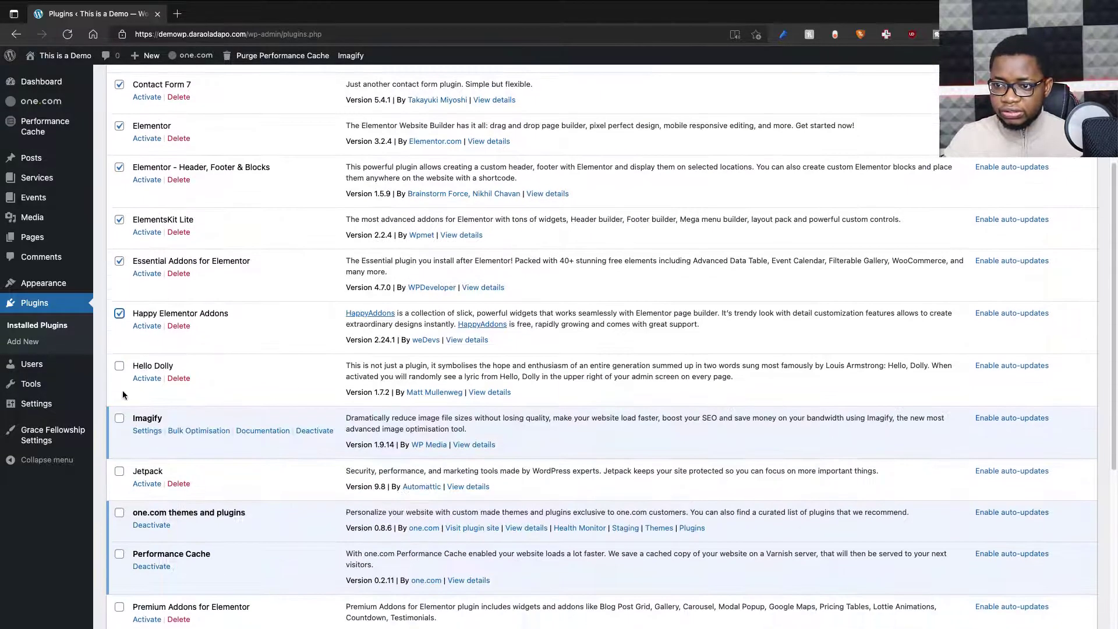
scroll(124, 387, down, 3)
click(120, 284)
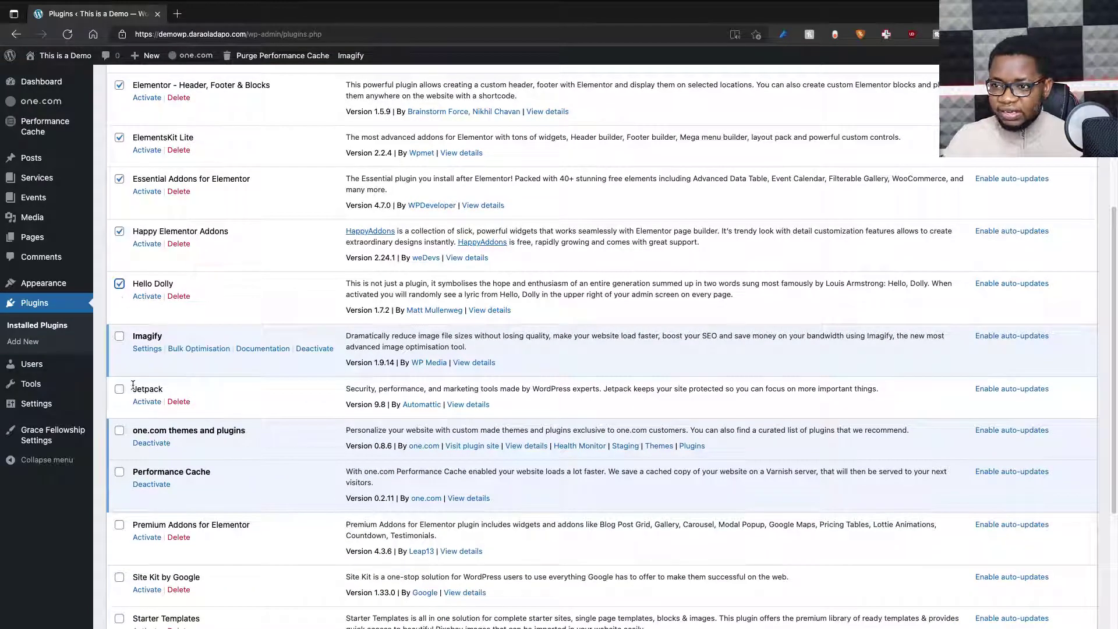
- Also select Premium Addons, Site Kit, Starter Templates, Unlimited Elements, WPForms Lite, and bulk-activate them
scroll(154, 427, down, 8)
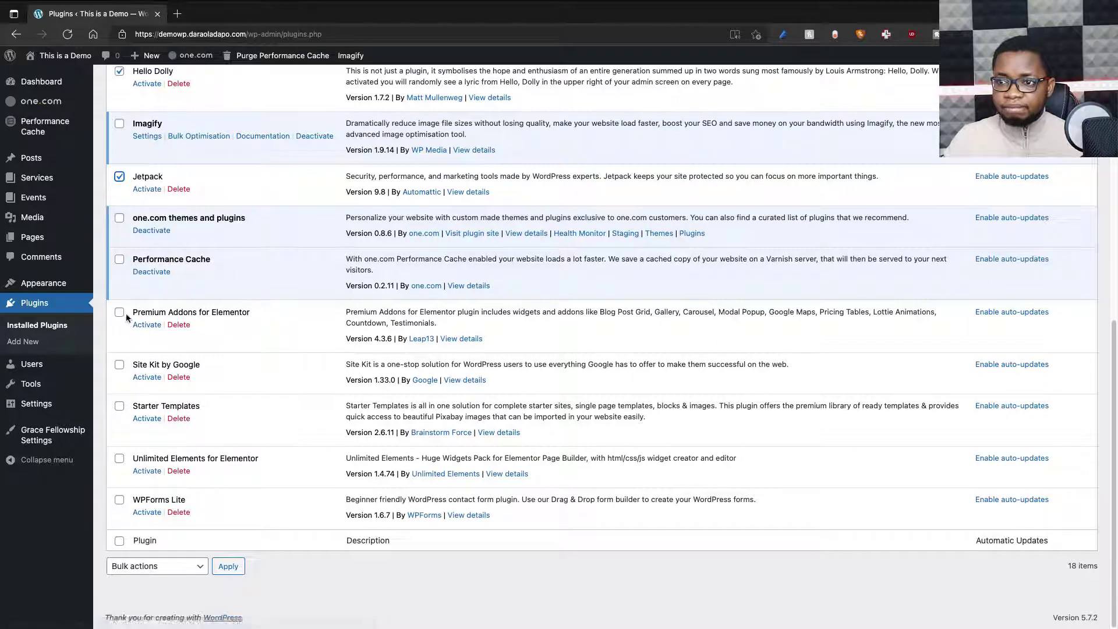
click(120, 312)
click(119, 365)
click(119, 407)
click(119, 459)
click(120, 500)
click(158, 565)
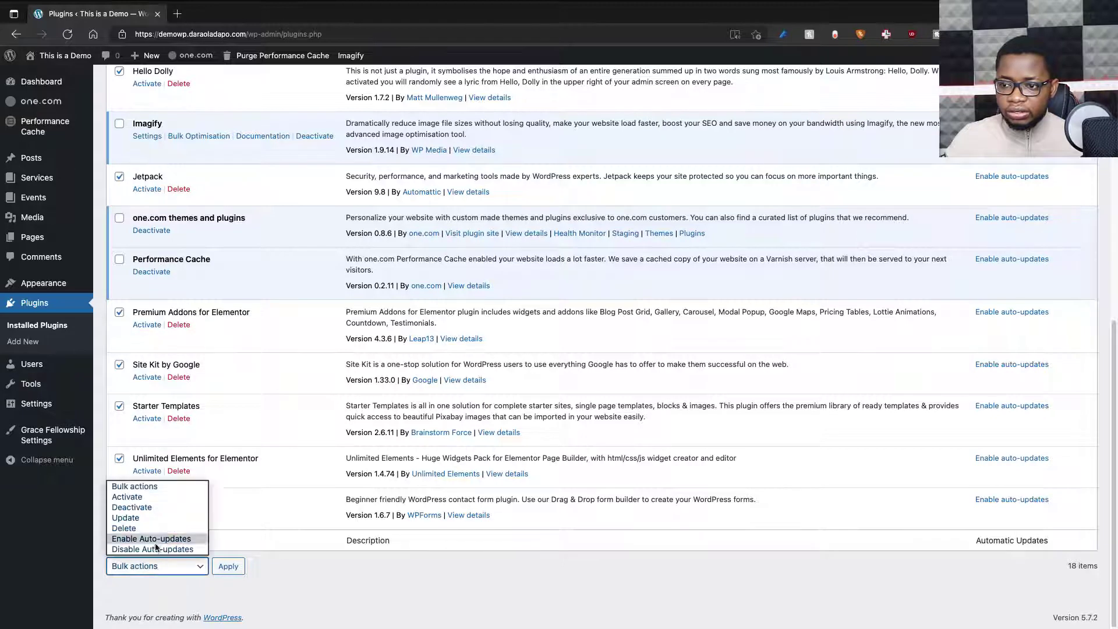
click(139, 498)
click(223, 568)
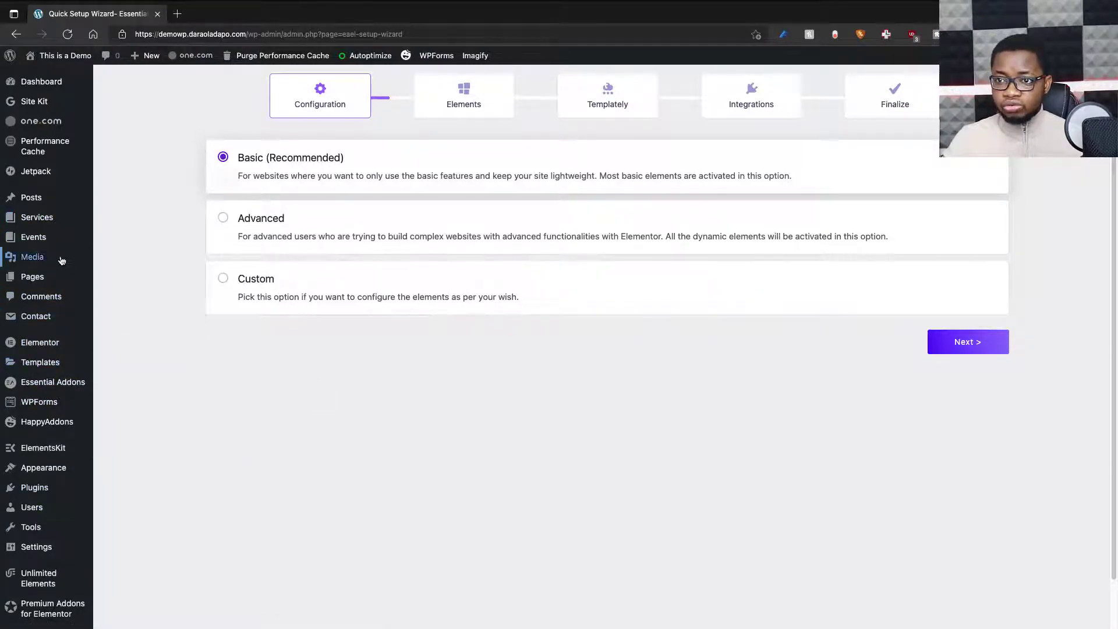
- Exit the Essential Addons setup wizard back to the Installed Plugins page
mouse_move(54, 254)
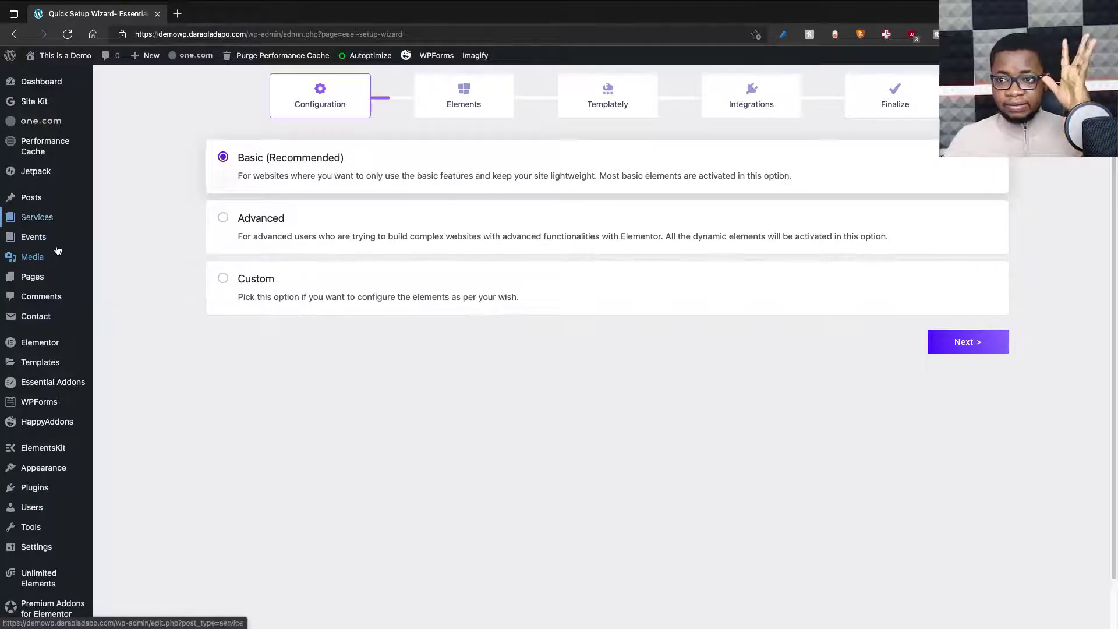
scroll(52, 377, down, 2)
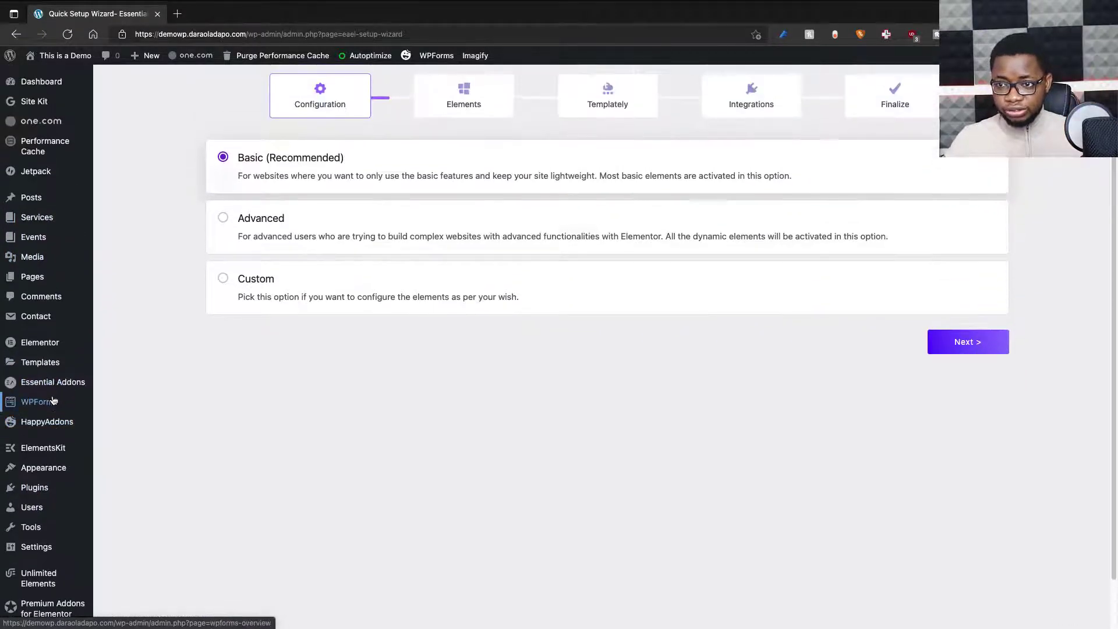
scroll(53, 378, up, 2)
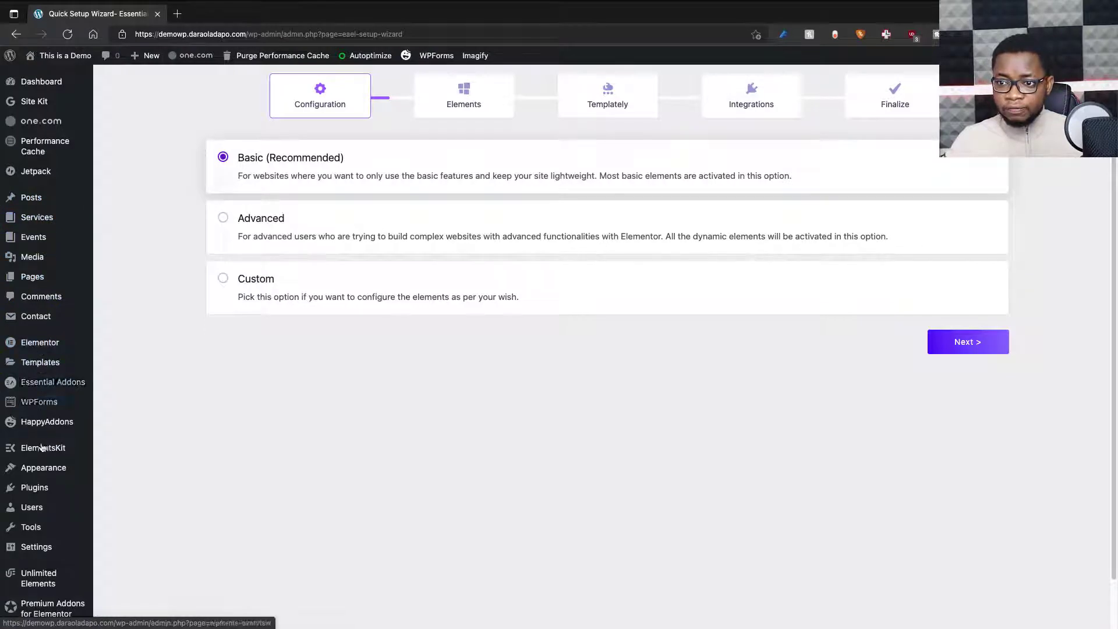
mouse_move(41, 487)
click(134, 490)
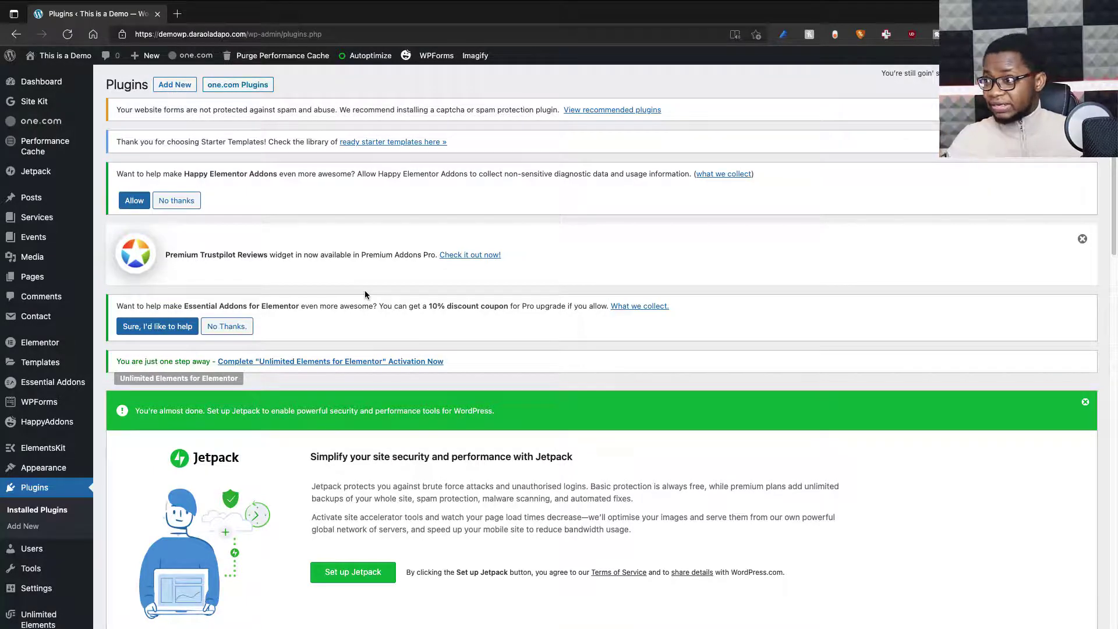
- Select all 18 plugins and apply the Enable Auto-updates bulk action
scroll(786, 369, down, 15)
scroll(778, 368, up, 3)
scroll(774, 368, up, 6)
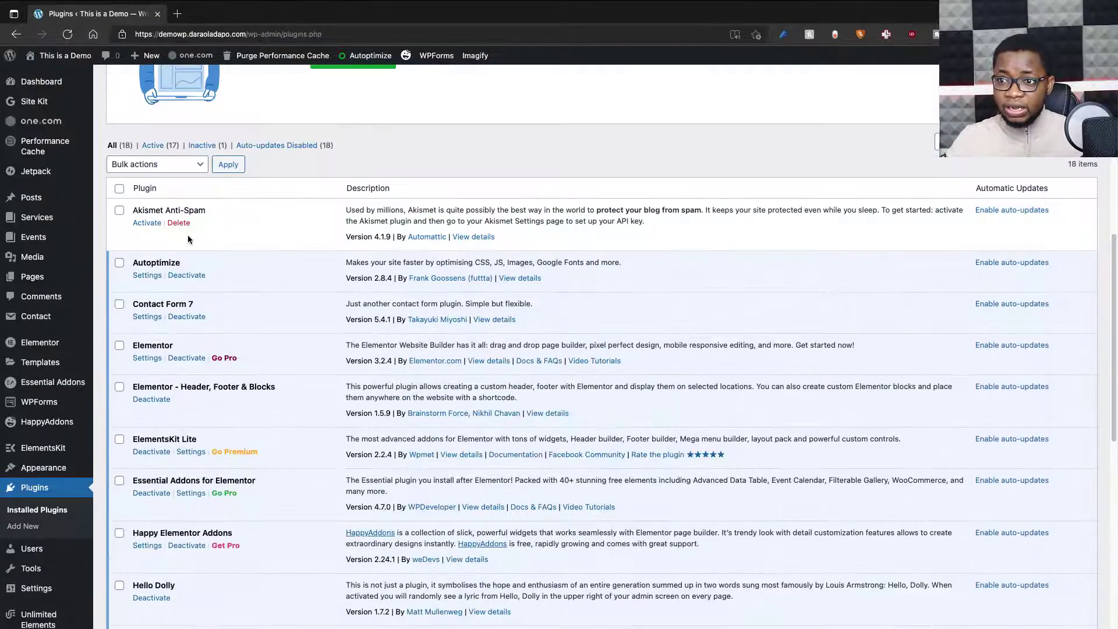
click(120, 190)
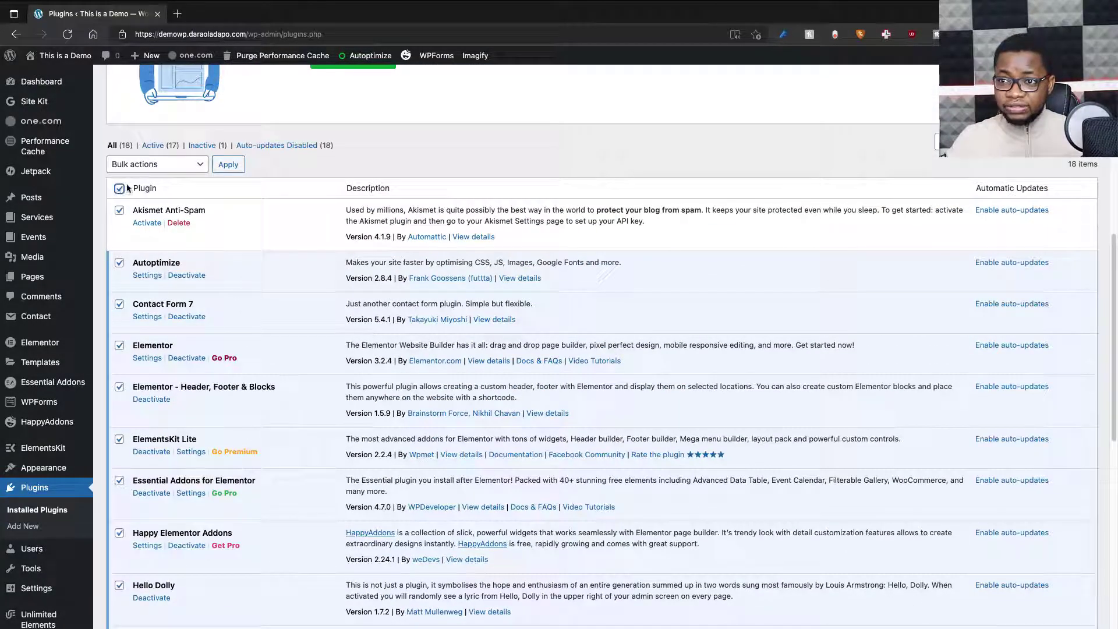
click(162, 169)
click(152, 234)
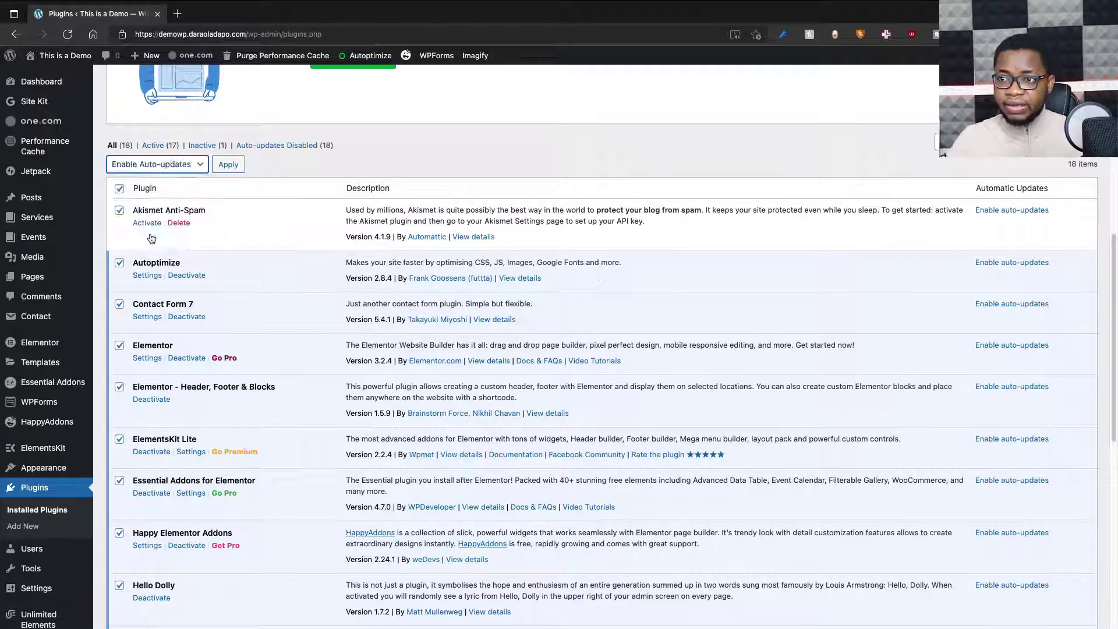
click(228, 165)
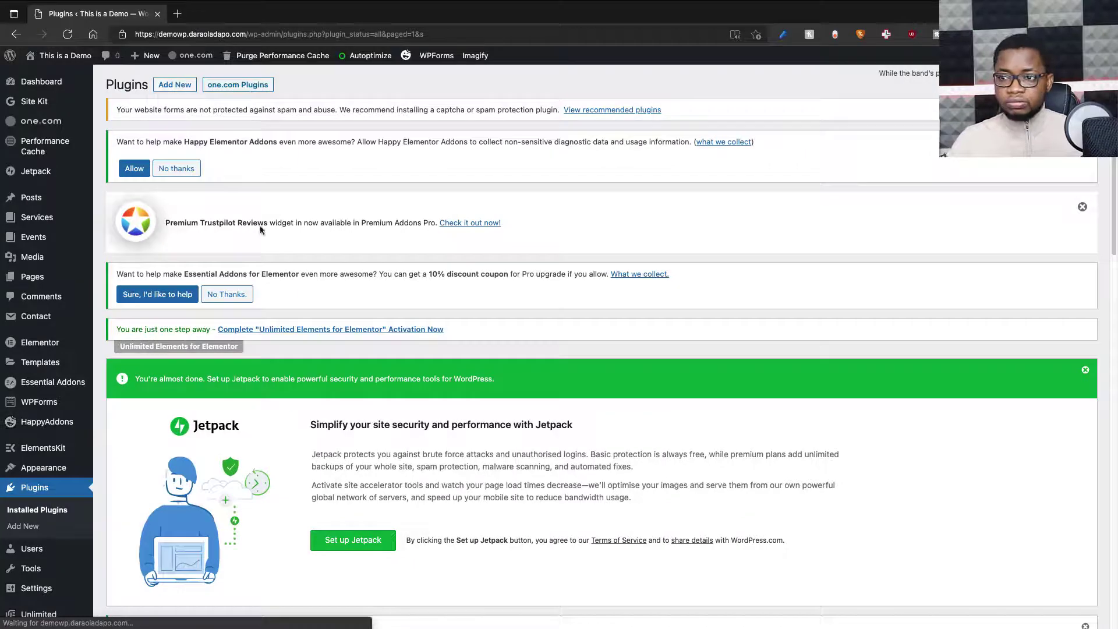
- Verify the 'Selected plugins will be auto-updated' notice, then launch Jetpack setup from the banner
scroll(369, 379, down, 1)
scroll(370, 379, down, 4)
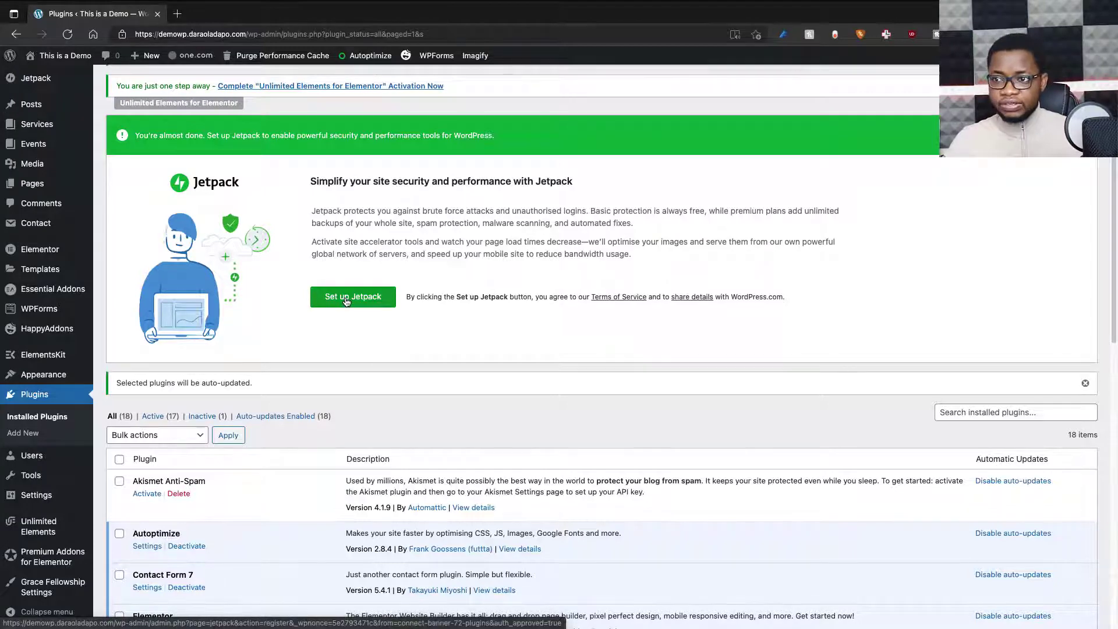
scroll(345, 300, up, 5)
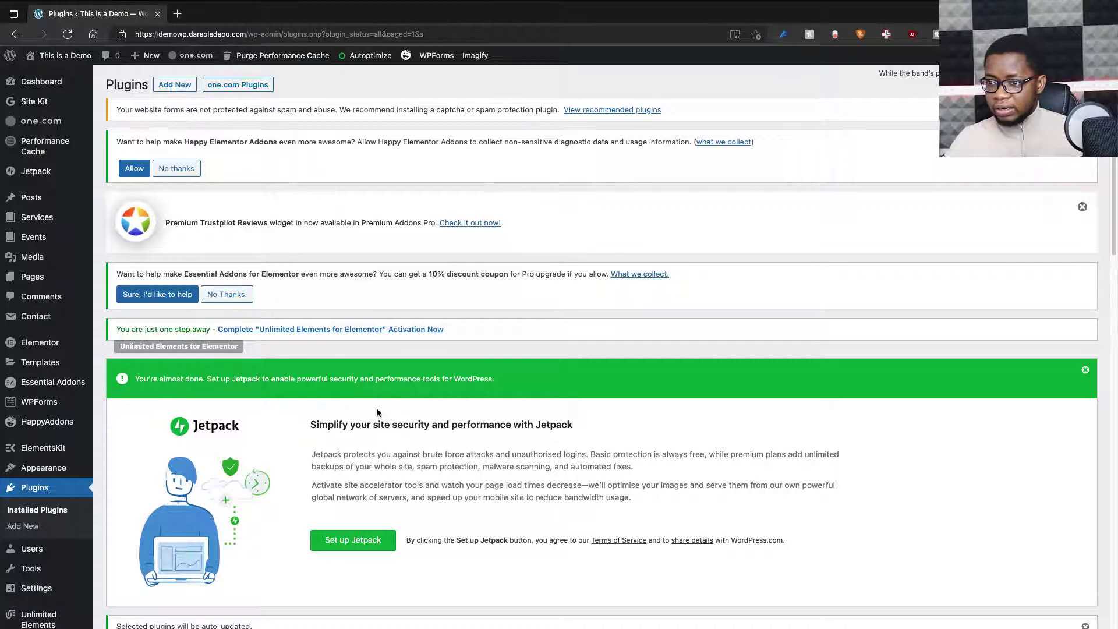
scroll(377, 412, down, 2)
click(348, 472)
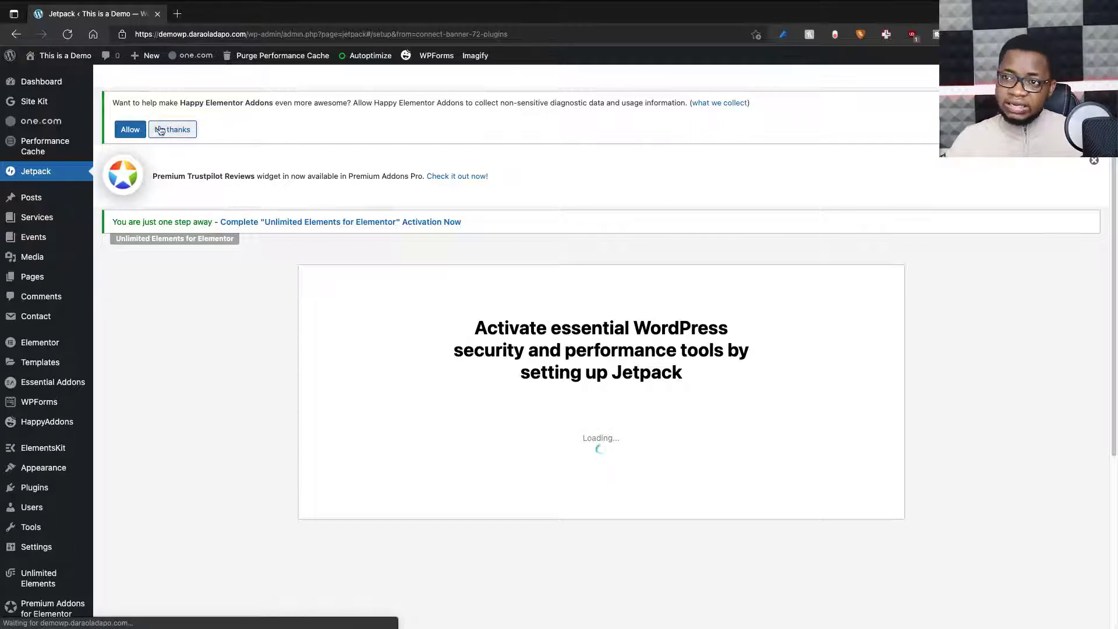
- Dismiss the Happy Addons and Trustpilot notices, acknowledge Site Stats, and return to the Dashboard
click(124, 133)
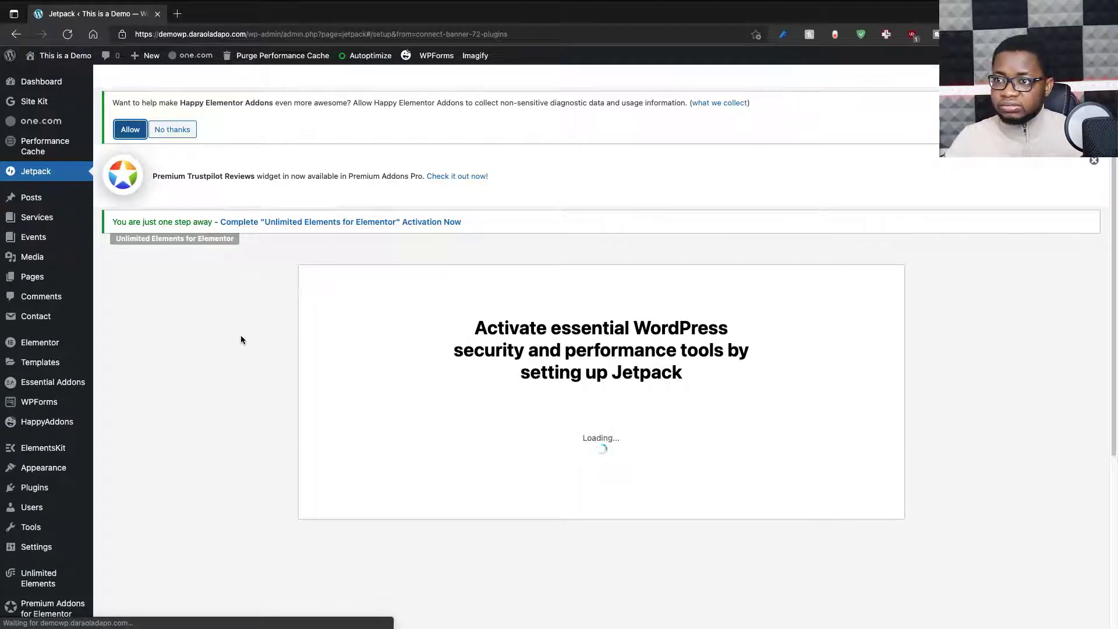
click(1094, 160)
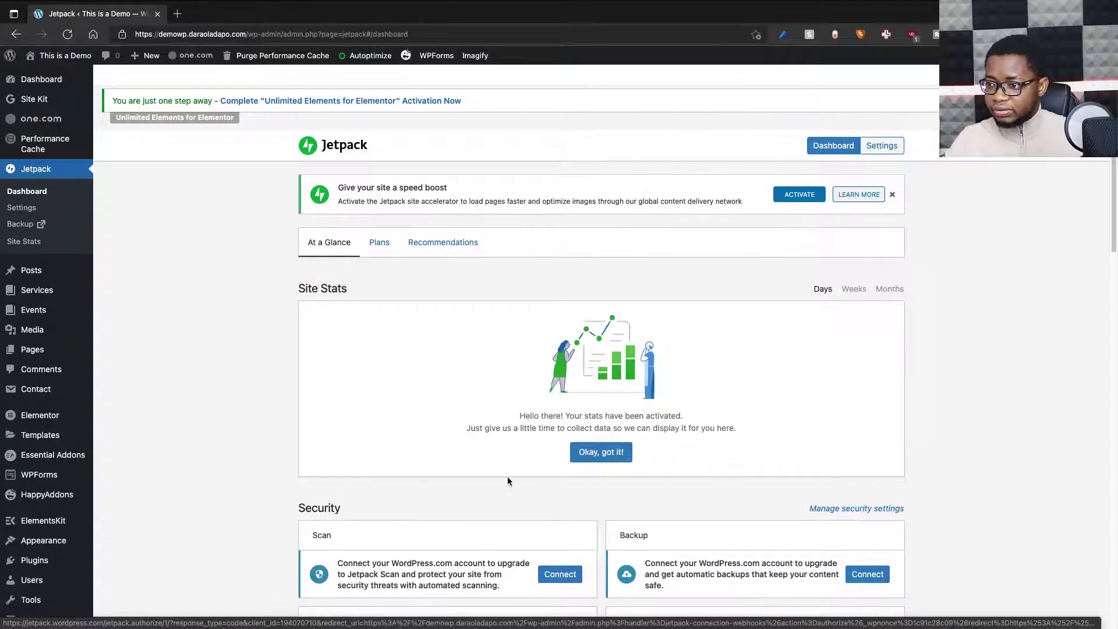
click(599, 455)
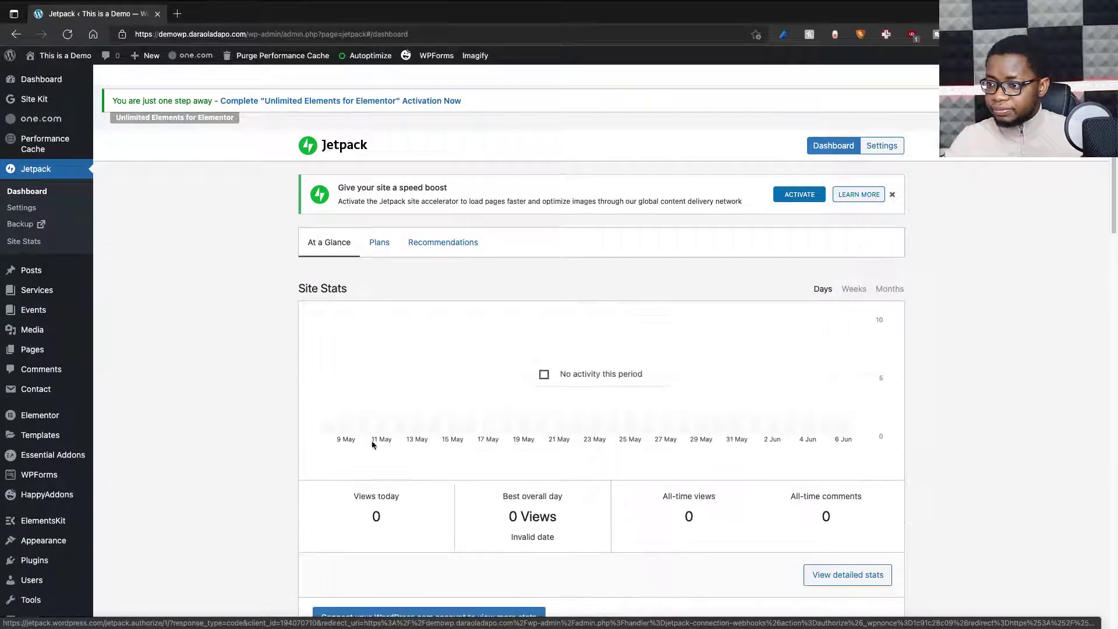
scroll(303, 442, down, 10)
scroll(268, 390, up, 10)
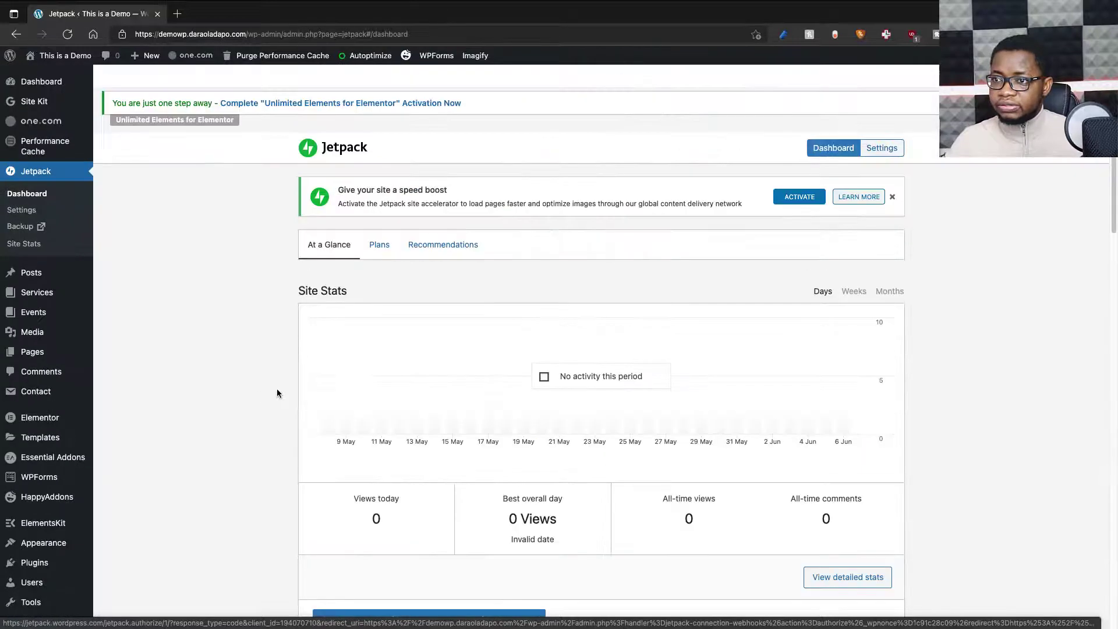
click(40, 85)
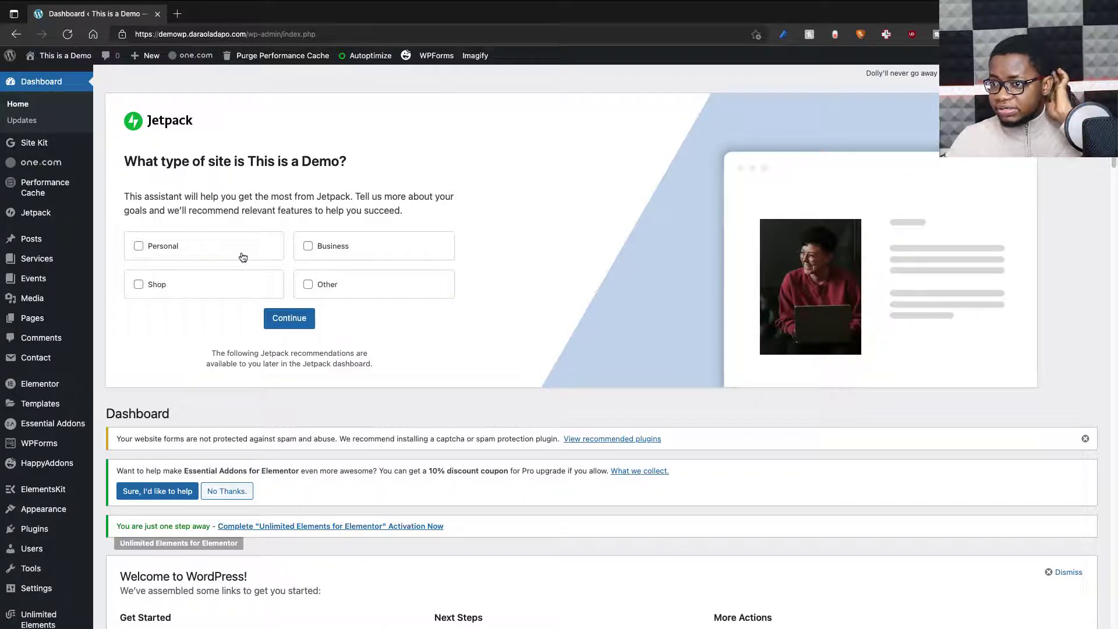
- Choose Personal as the site type in the Jetpack assistant and continue to recommendations
click(168, 248)
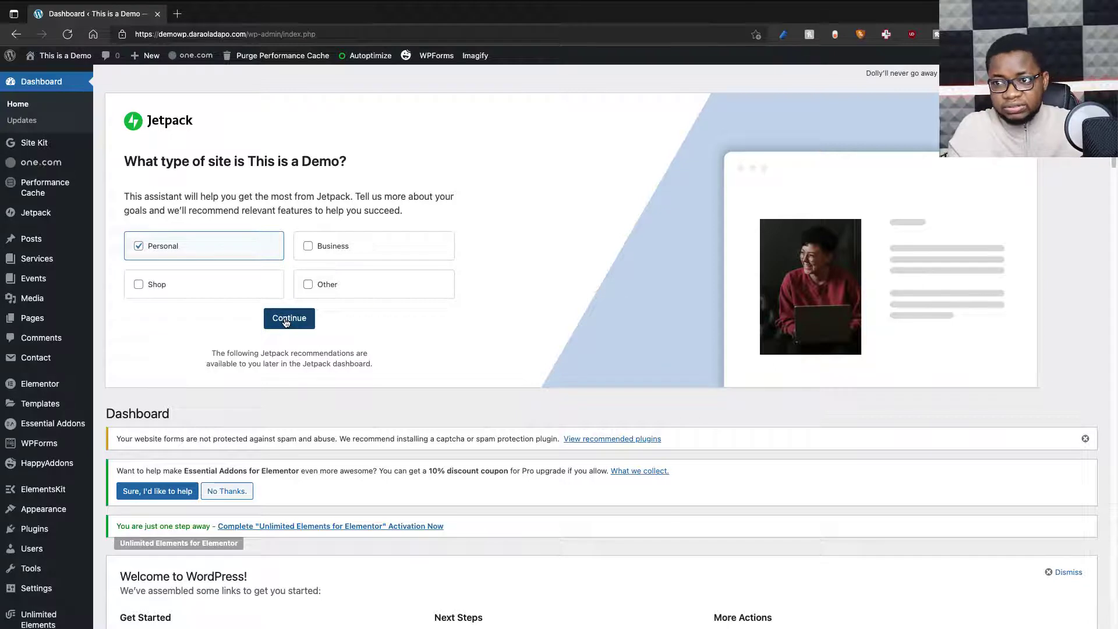
click(286, 320)
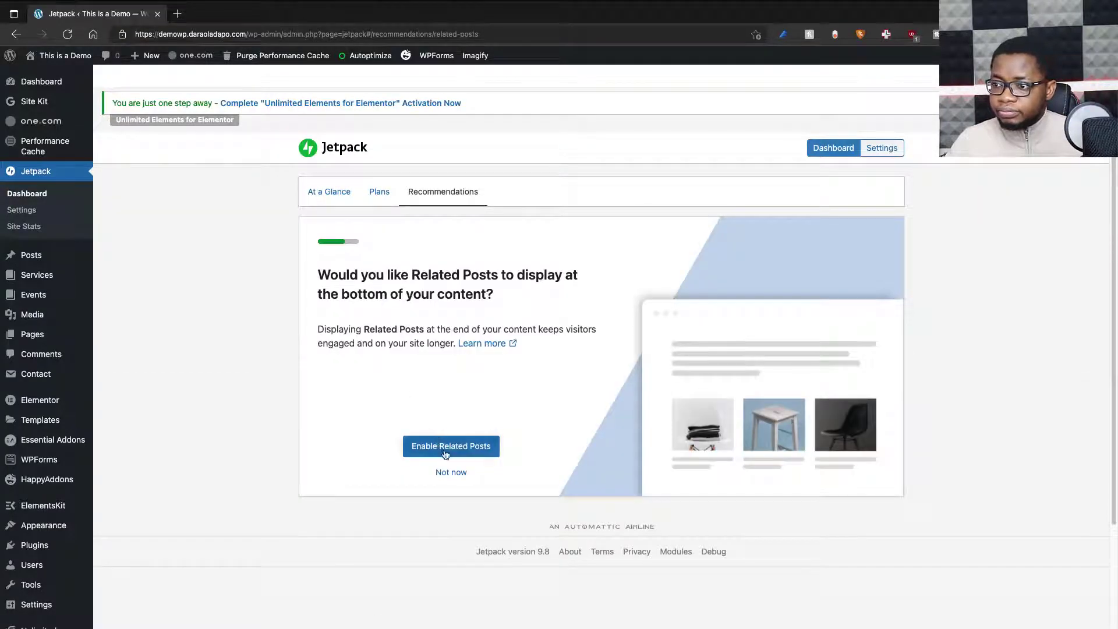
- Accept Related Posts, Creative Mail and Site Accelerator, then install Creative Mail from the summary
click(446, 453)
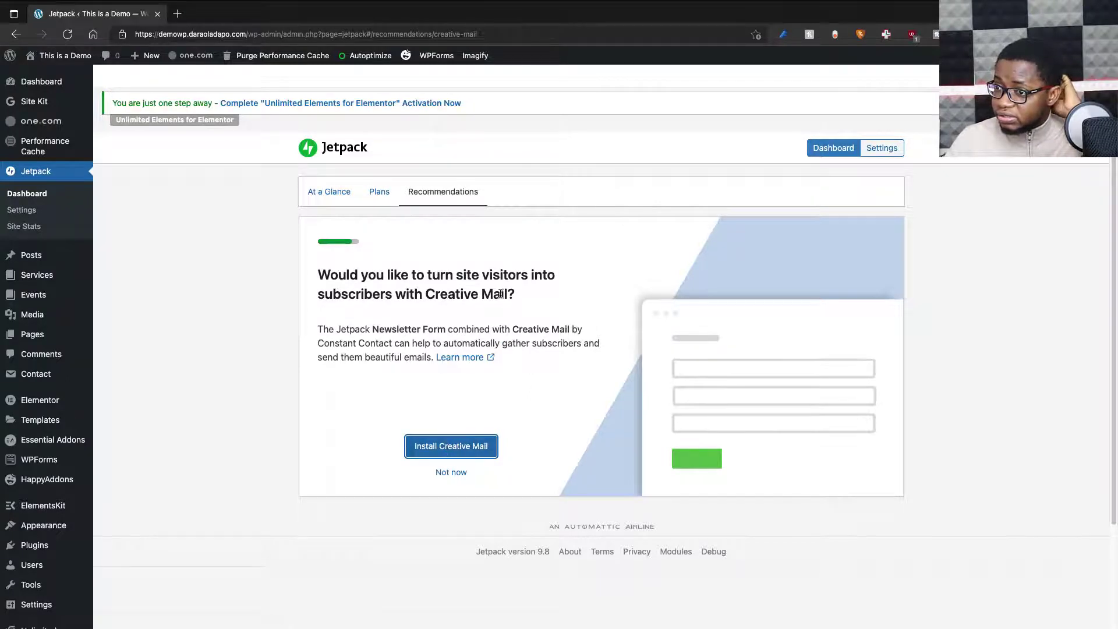
click(453, 449)
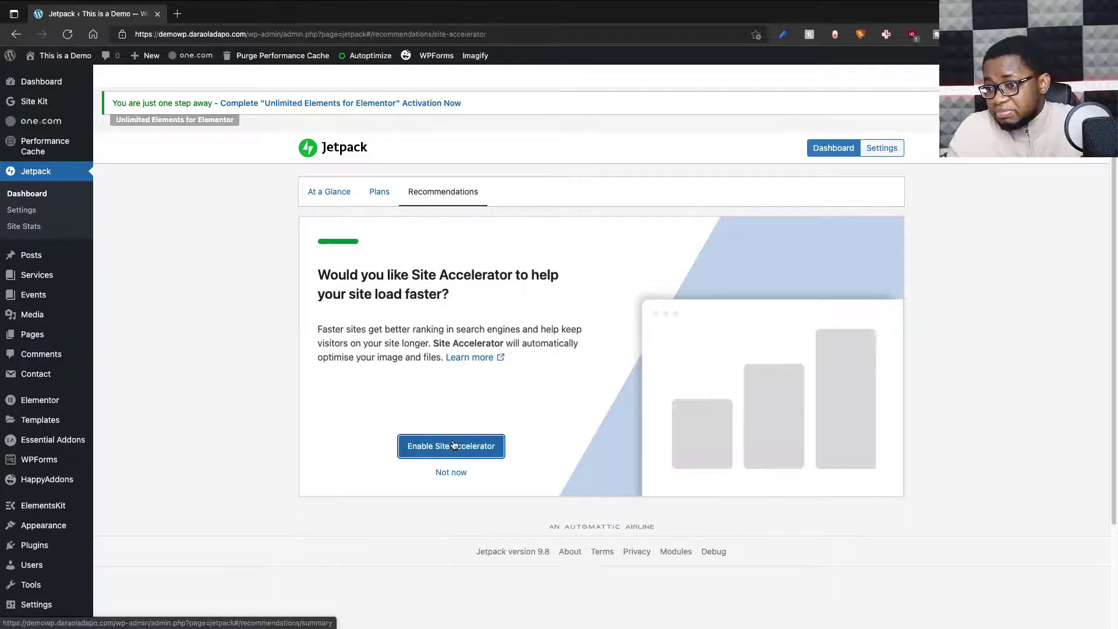
click(464, 457)
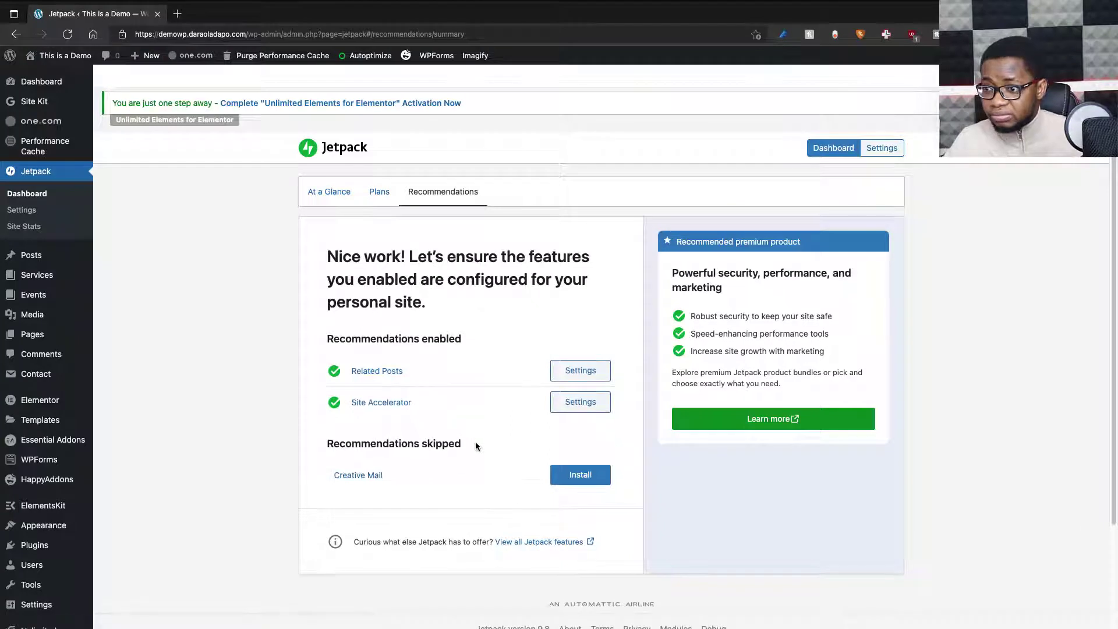
click(560, 476)
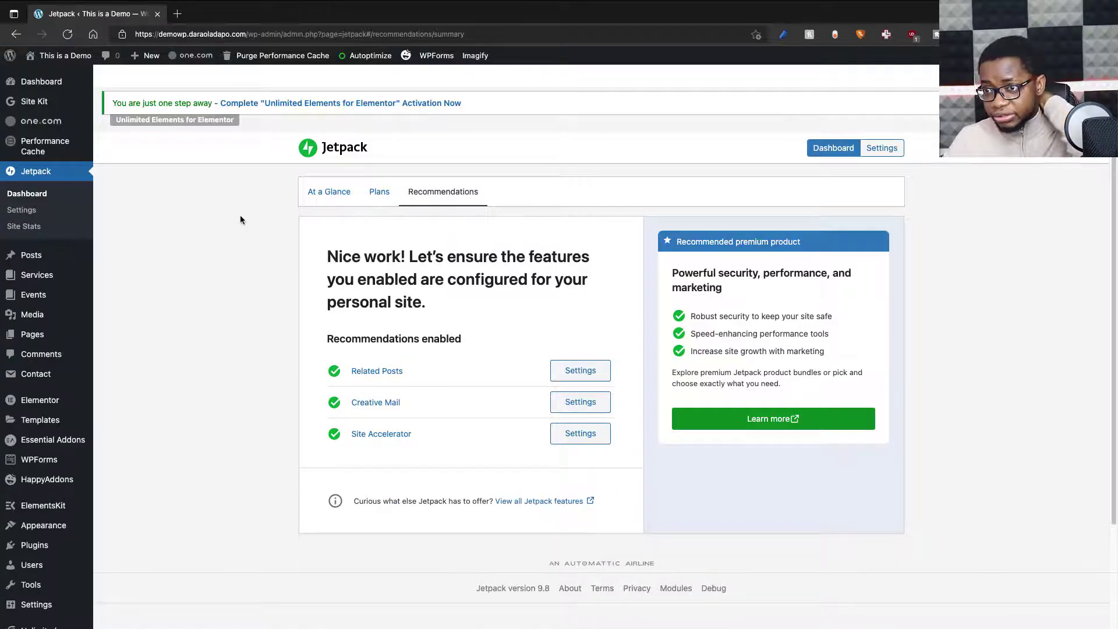
scroll(274, 223, down, 3)
scroll(274, 227, up, 3)
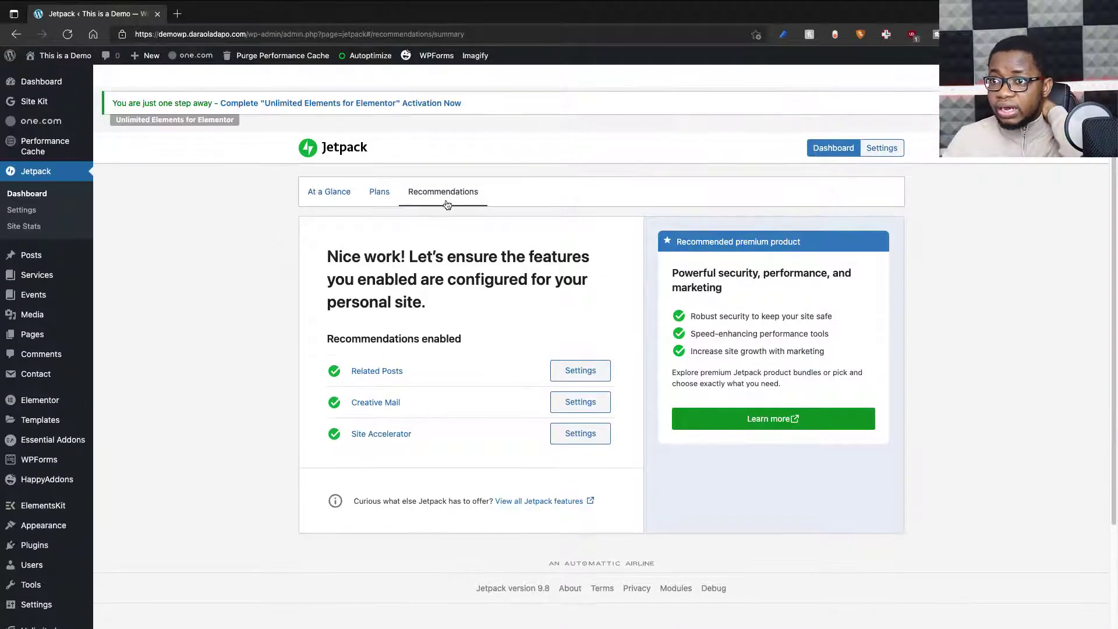